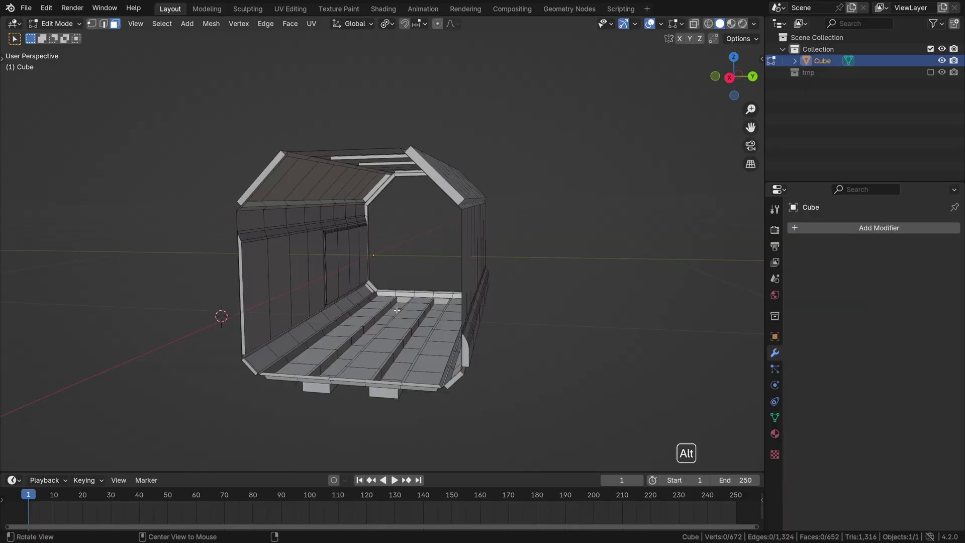
# Add a new cube beside the tunnel and stretch it along X into a long box
pyautogui.moveTo(397, 311); pyautogui.dragTo(395, 311, button='middle')
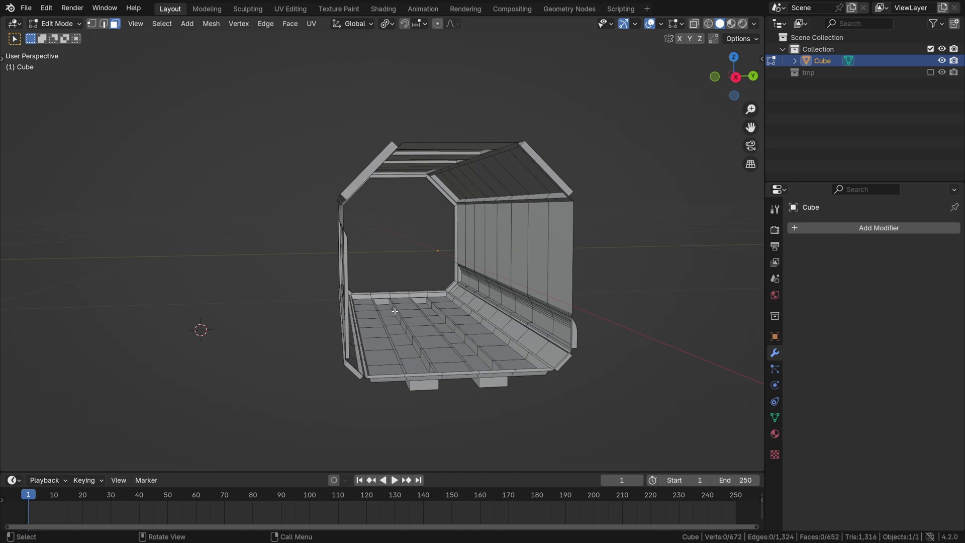
pyautogui.press('Tab')
pyautogui.press('g')
pyautogui.click(763, 288)
pyautogui.hotkey('shift', 'a')
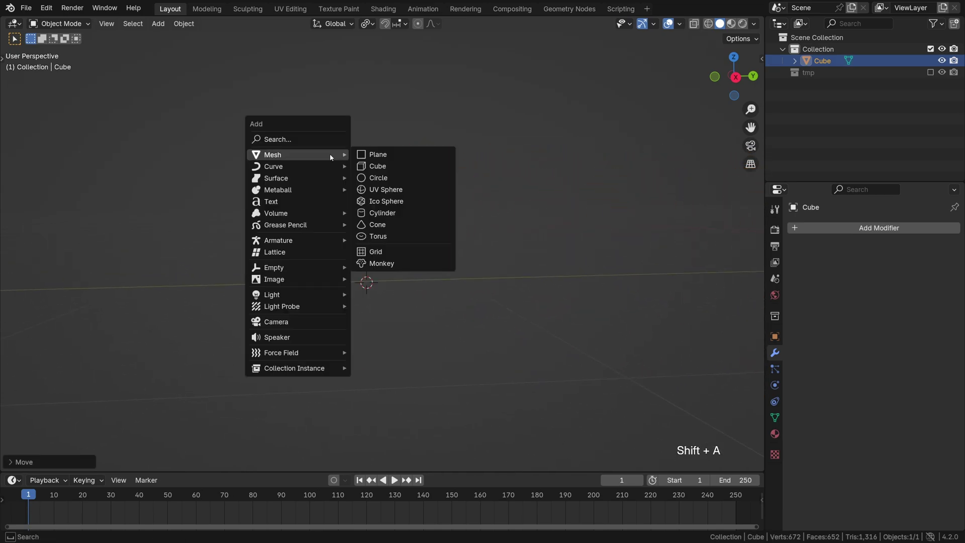
pyautogui.click(379, 167)
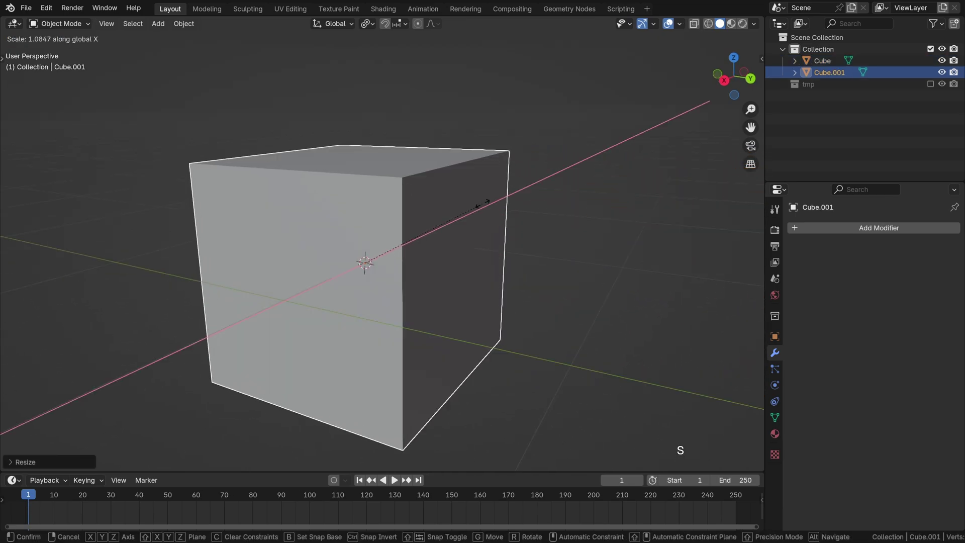
pyautogui.press('s')
pyautogui.press('x')
pyautogui.press('Tab')
# Delete both end faces of the stretched box to open it
pyautogui.click(339, 245)
pyautogui.press('x')
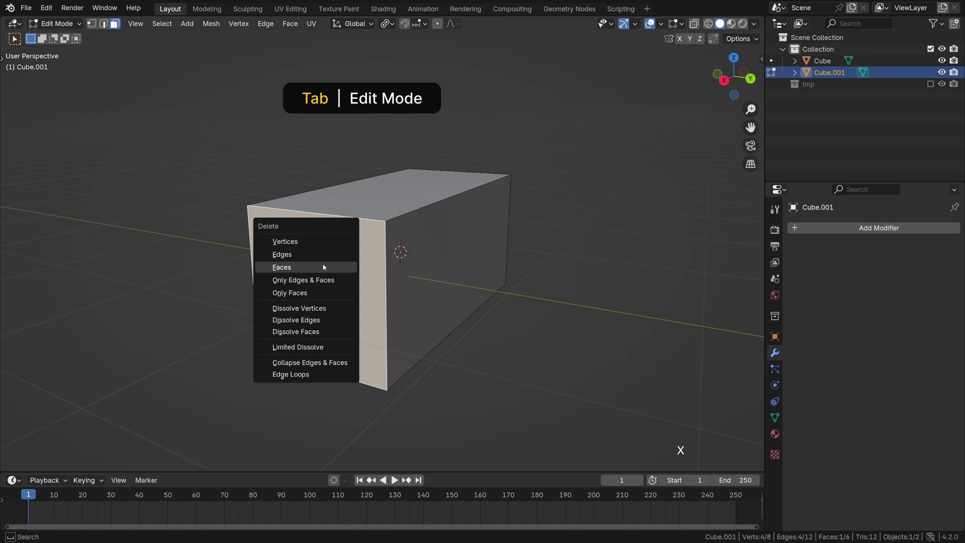
pyautogui.click(339, 267)
pyautogui.keyDown('alt'); pyautogui.moveTo(339, 267); pyautogui.dragTo(391, 245, button='middle'); pyautogui.keyUp('alt')
pyautogui.click(401, 249)
pyautogui.press('x')
pyautogui.click(414, 232)
# Bevel the box's top and bottom edges
pyautogui.keyDown('shift'); pyautogui.click(438, 197); pyautogui.keyUp('shift')
pyautogui.hotkey('ctrl', 'b')
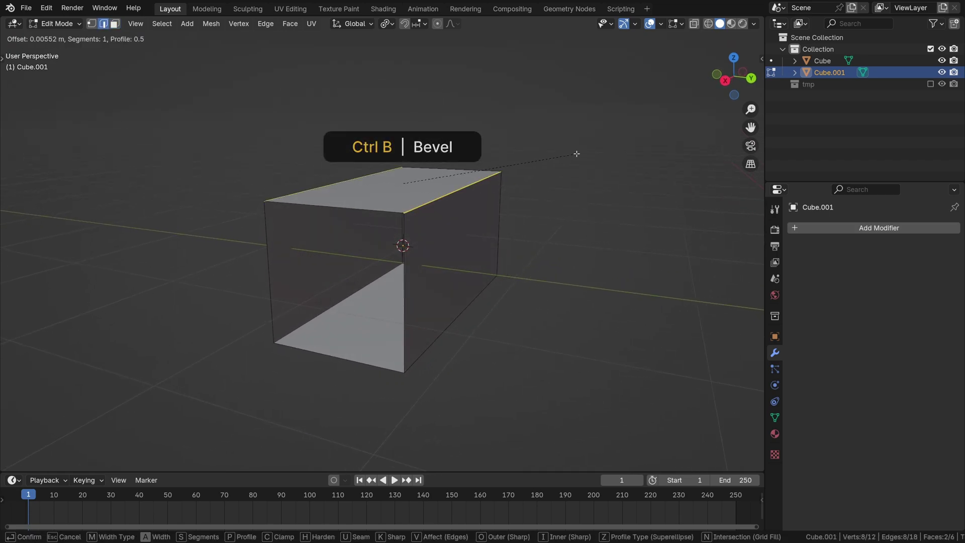
pyautogui.click(619, 157)
pyautogui.moveTo(406, 259); pyautogui.dragTo(520, 217, button='middle')
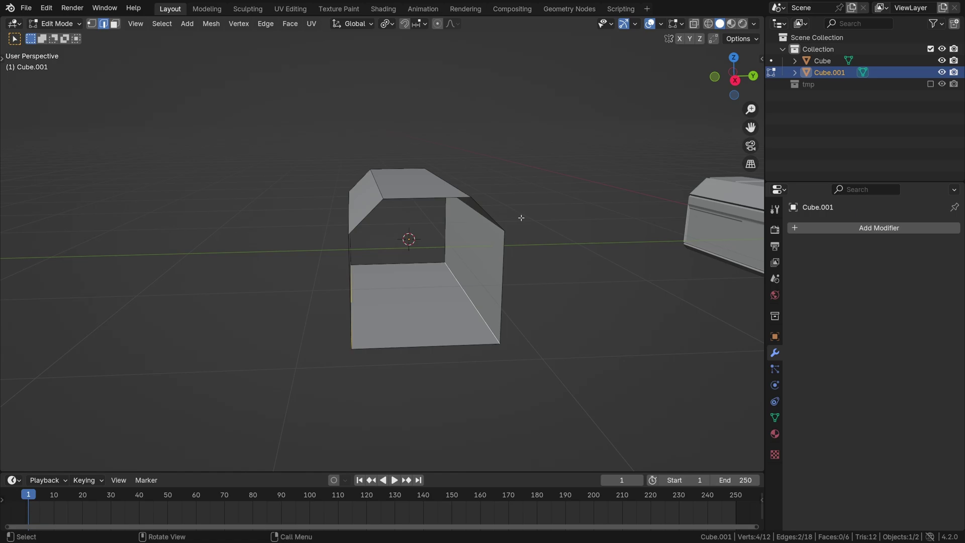
pyautogui.hotkey('ctrl', 'b')
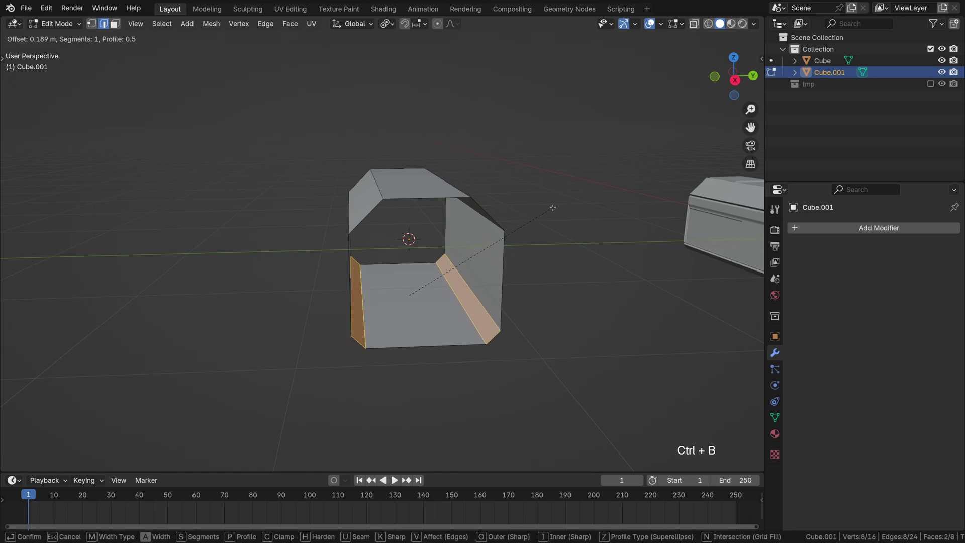
pyautogui.click(553, 207)
pyautogui.hotkey('ctrl', 'r')
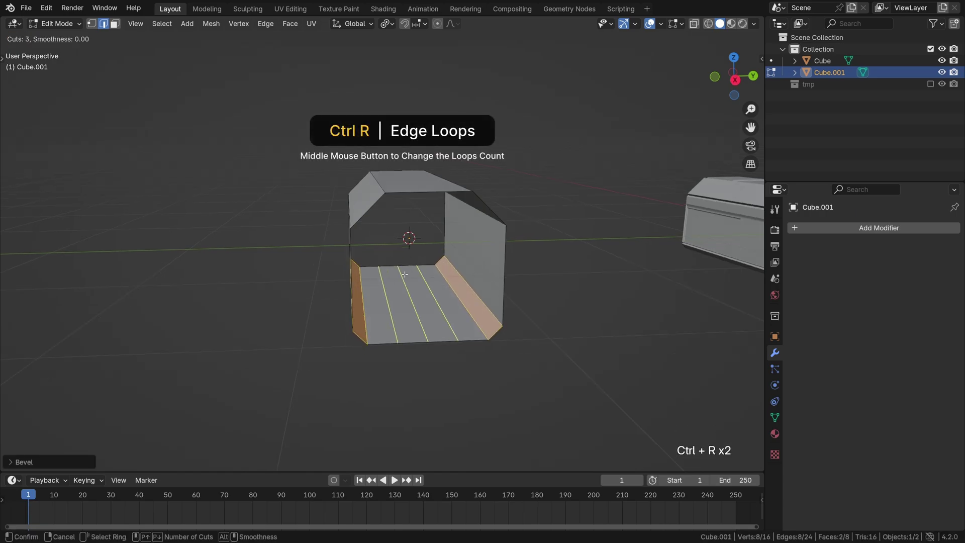
# Add centred loop cuts across the box floor and select two floor strips
pyautogui.click(404, 274)
pyautogui.rightClick(405, 275)
pyautogui.moveTo(404, 274)
pyautogui.mouseDown(button='middle')
pyautogui.moveTo(388, 288)
pyautogui.moveTo(452, 257)
pyautogui.mouseUp(button='middle')
pyautogui.press('3')
pyautogui.click(387, 290)
pyautogui.keyDown('shift'); pyautogui.click(424, 280); pyautogui.keyUp('shift')
# Inset the two floor strips and sink them into recessed grooves
pyautogui.press('i')
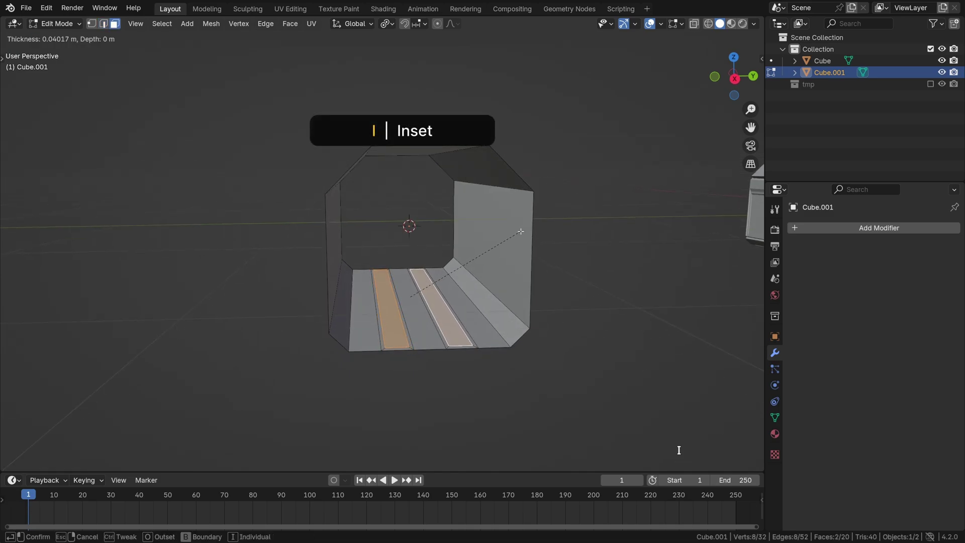
pyautogui.click(520, 232)
pyautogui.hotkey('ctrl', 'z')
pyautogui.press('i')
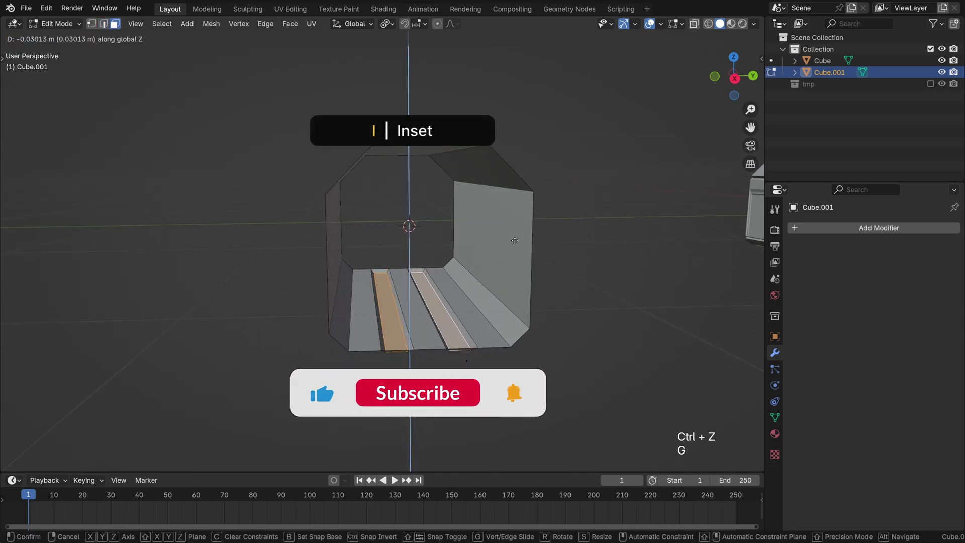
pyautogui.click(517, 194)
# Bevel an upper wall edge of the box with extra segments
pyautogui.moveTo(517, 194); pyautogui.dragTo(423, 204, button='middle')
pyautogui.press('2')
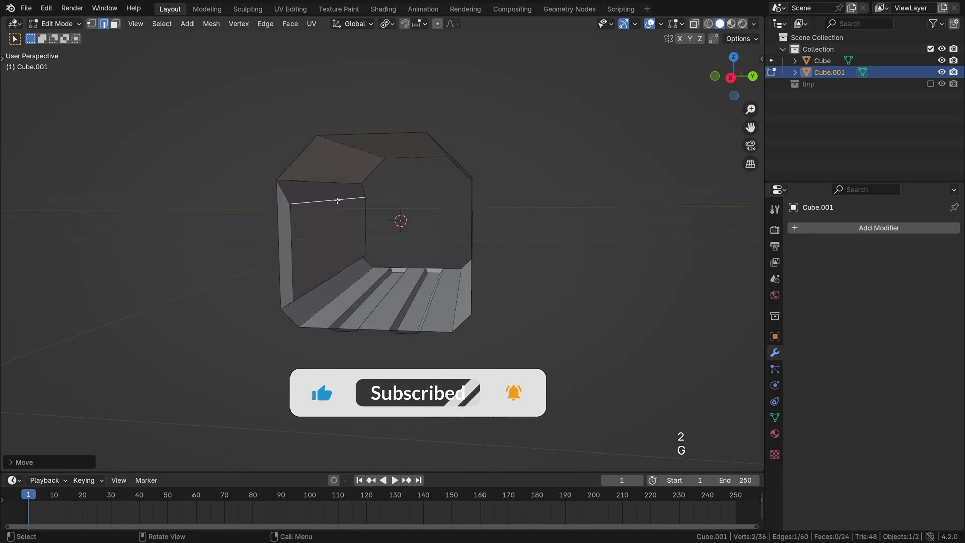
pyautogui.click(324, 195)
pyautogui.hotkey('ctrl', 'b')
pyautogui.scroll(2, 397, 180)
pyautogui.scroll(6, 398, 181)
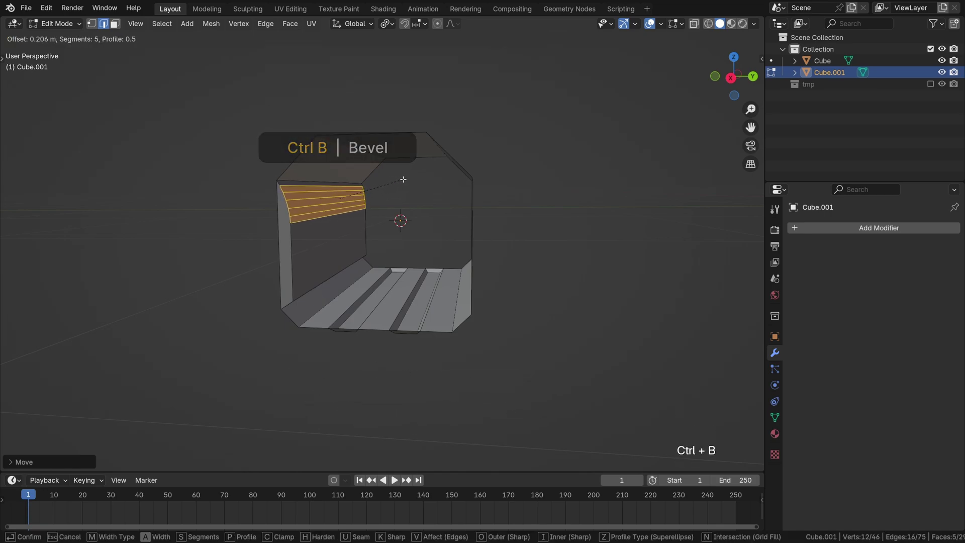
pyautogui.click(398, 179)
# Add seven length-wise loop cuts around the second box
pyautogui.press('Tab')
pyautogui.press('Tab')
pyautogui.moveTo(398, 179); pyautogui.dragTo(347, 204, button='middle')
pyautogui.hotkey('ctrl', 'r')
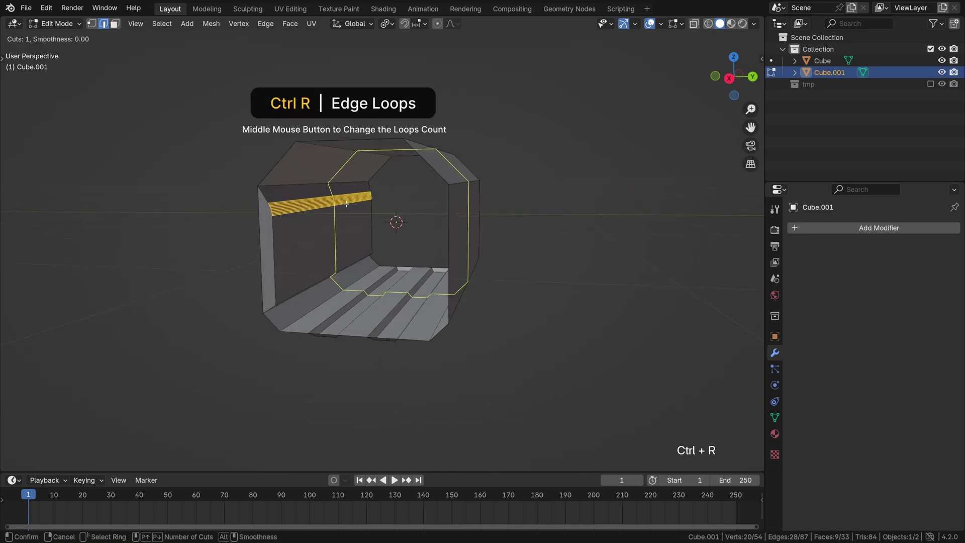
pyautogui.scroll(1, 346, 204)
pyautogui.scroll(2, 347, 204)
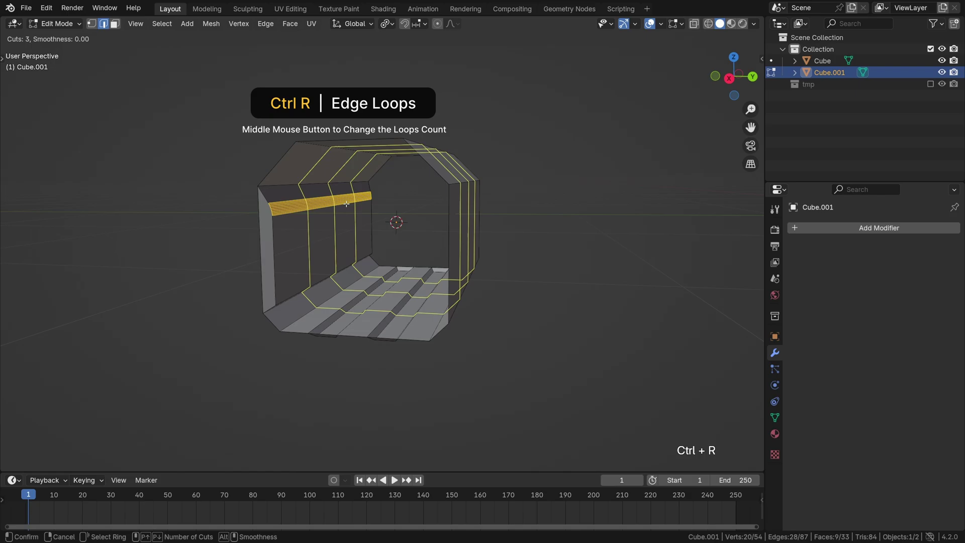
pyautogui.scroll(1, 346, 204)
pyautogui.scroll(2, 346, 204)
pyautogui.click(346, 204)
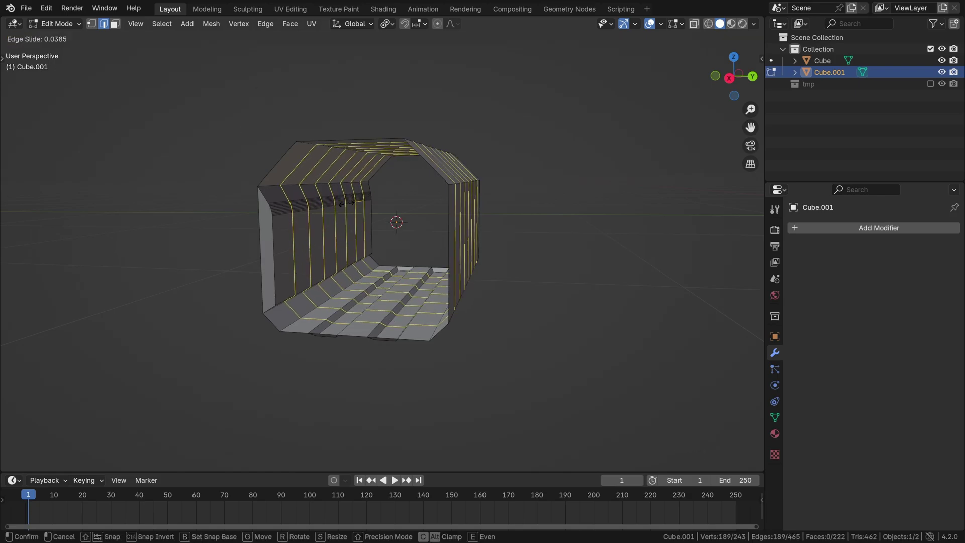
pyautogui.click(346, 204)
pyautogui.keyDown('alt'); pyautogui.moveTo(346, 204); pyautogui.dragTo(334, 218); pyautogui.keyUp('alt')
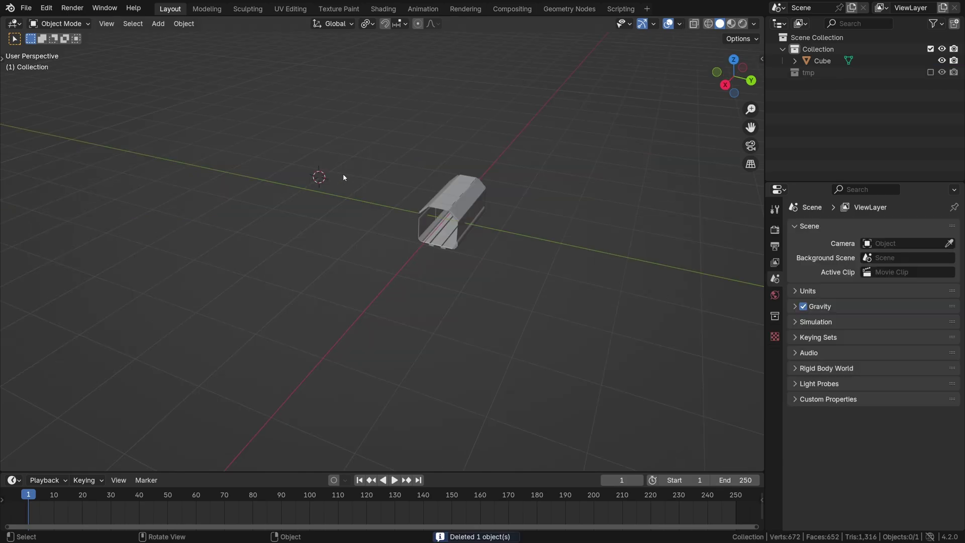
# Add a Bézier curve, view it from the top, and rotate its handle
pyautogui.hotkey('shift', 'a')
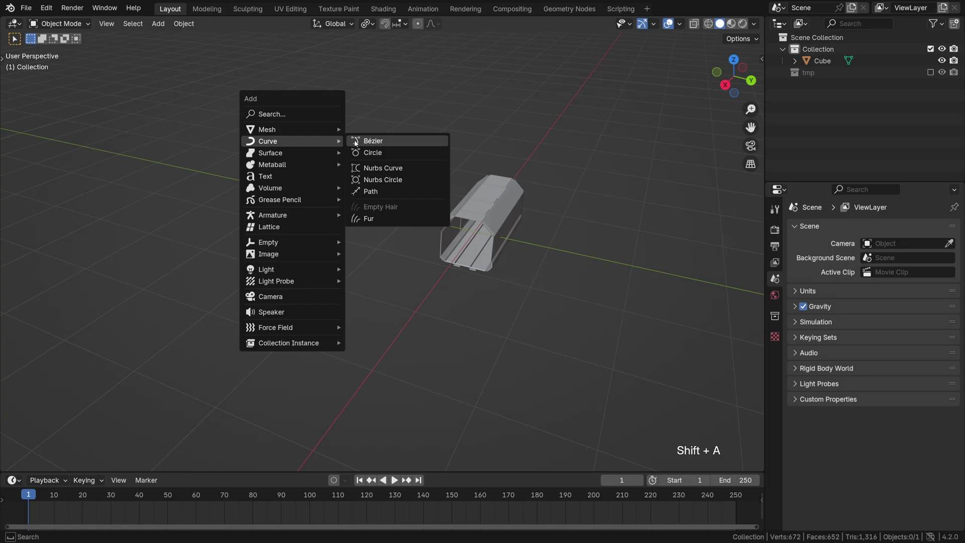
pyautogui.click(351, 144)
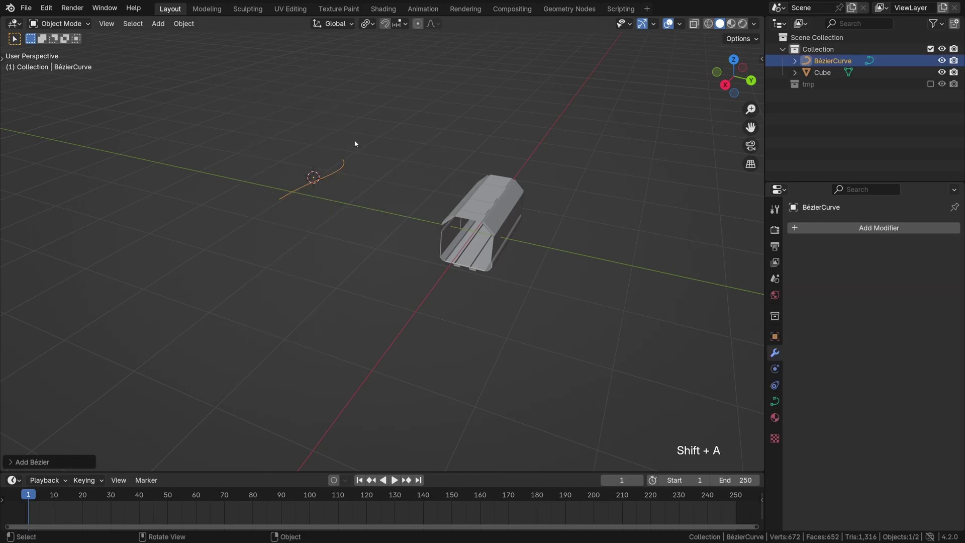
pyautogui.press('KP_7')
pyautogui.press('Tab')
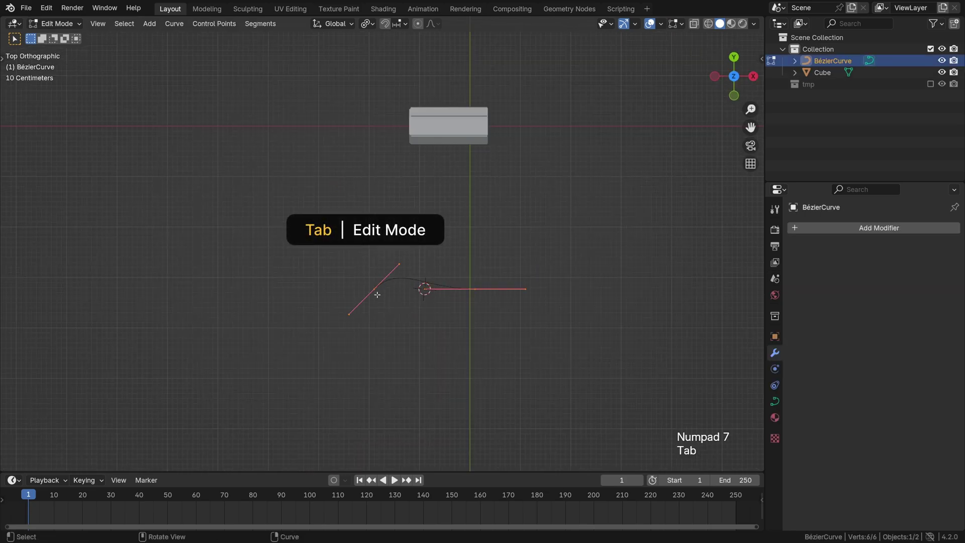
pyautogui.press('r')
pyautogui.click(417, 323)
pyautogui.scroll(4, 417, 323)
# Extrude a new curve point up-left with a vertical handle, then reposition a point
pyautogui.press('e')
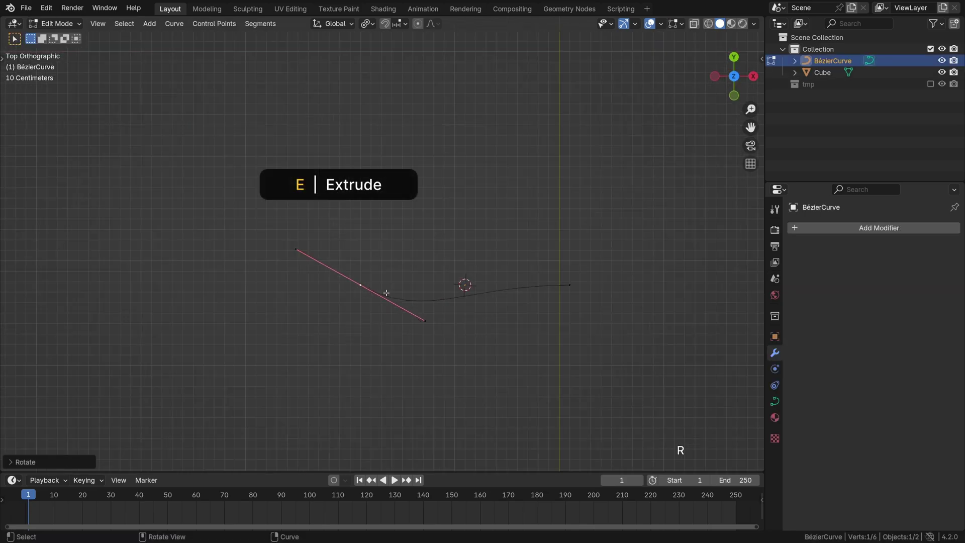
pyautogui.click(243, 150)
pyautogui.press('r')
pyautogui.click(360, 164)
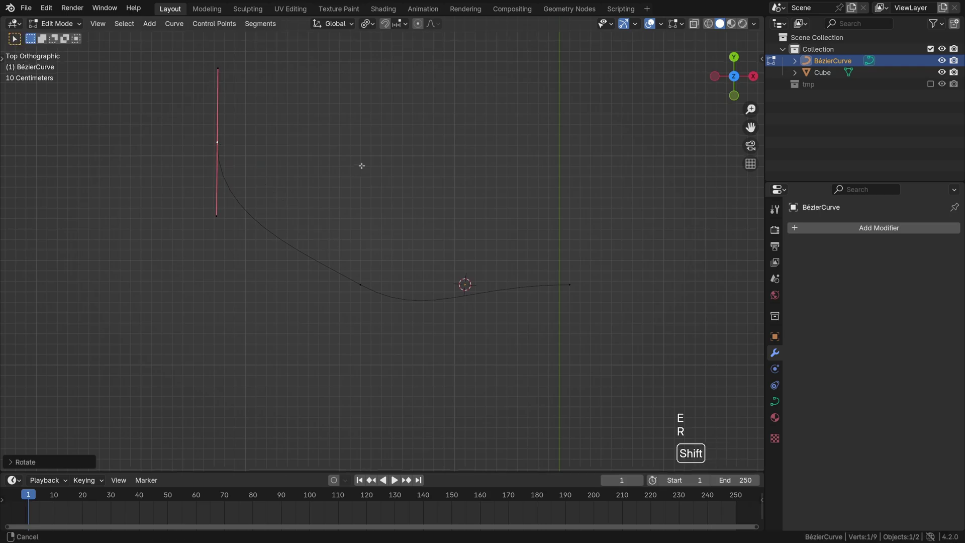
pyautogui.keyDown('shift'); pyautogui.moveTo(360, 164); pyautogui.dragTo(362, 282, button='middle'); pyautogui.keyUp('shift')
pyautogui.click(361, 402)
pyautogui.press('g')
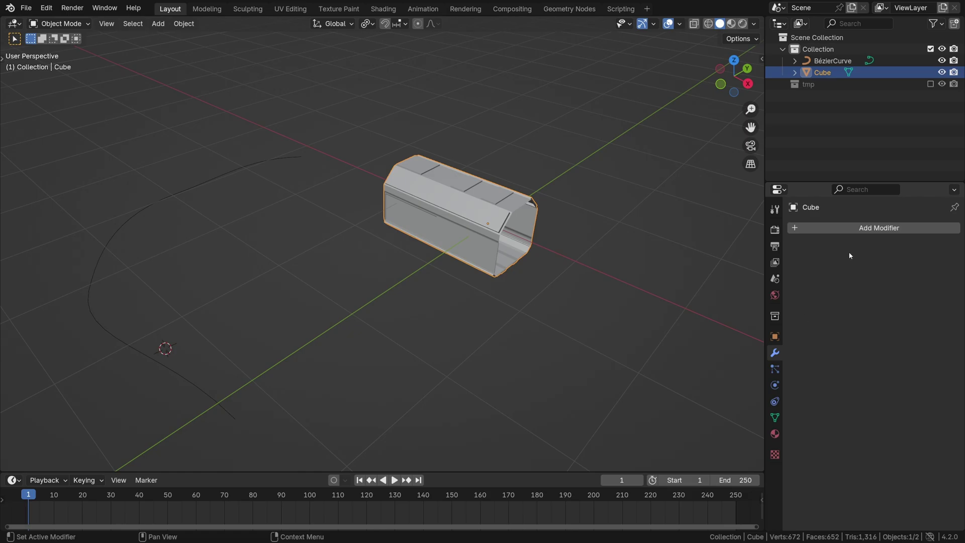
# Give the tunnel a Curve modifier with BézierCurve as its curve object
pyautogui.click(855, 228)
pyautogui.moveTo(802, 242)
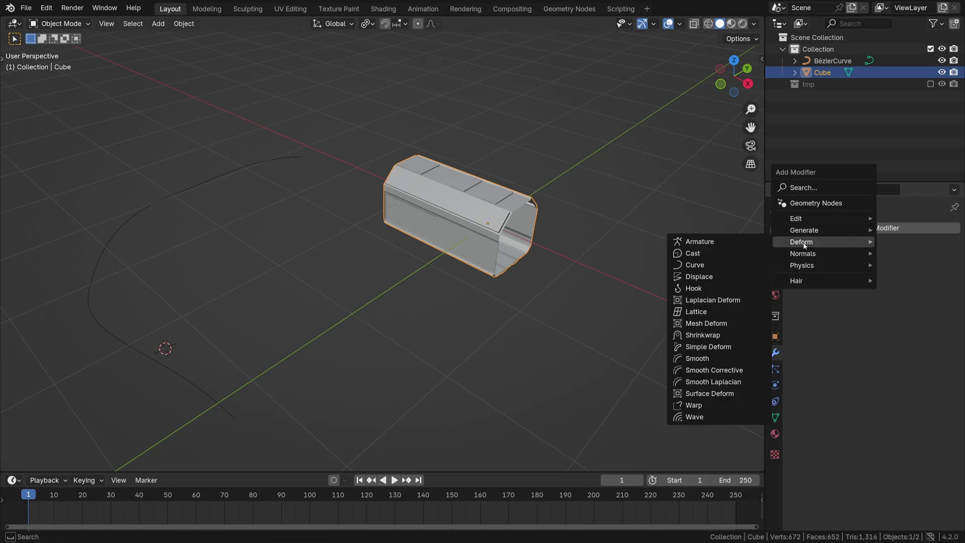
pyautogui.click(734, 266)
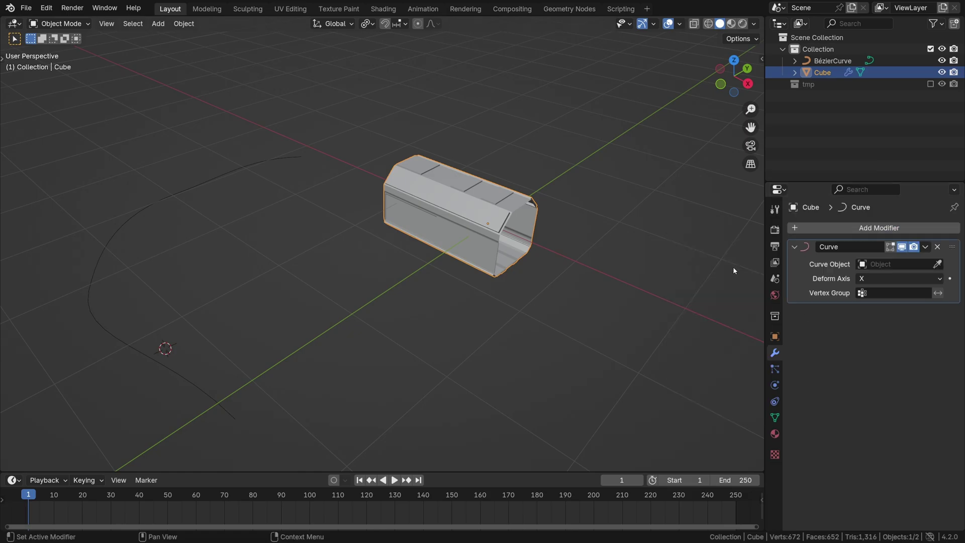
pyautogui.click(938, 265)
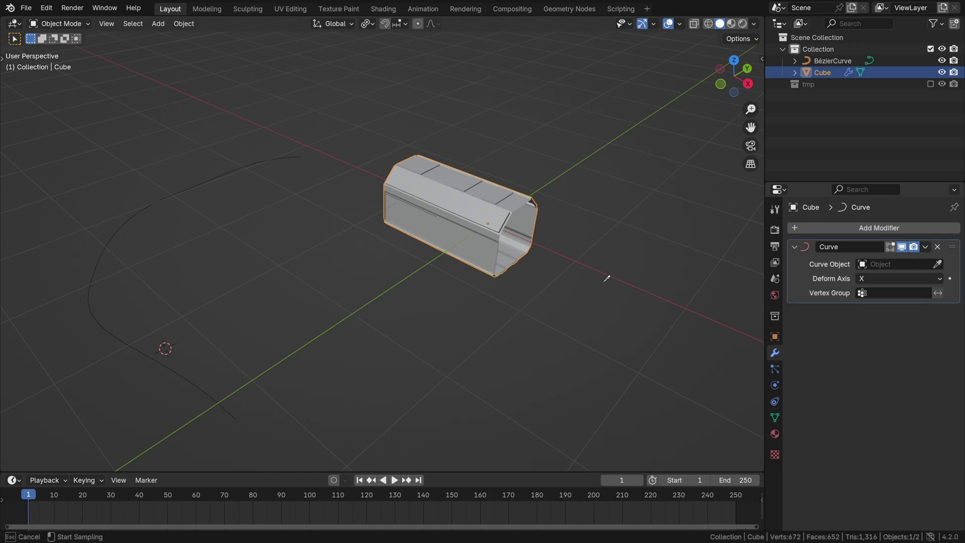
pyautogui.click(226, 172)
pyautogui.keyDown('alt'); pyautogui.moveTo(354, 262); pyautogui.dragTo(360, 246); pyautogui.keyUp('alt')
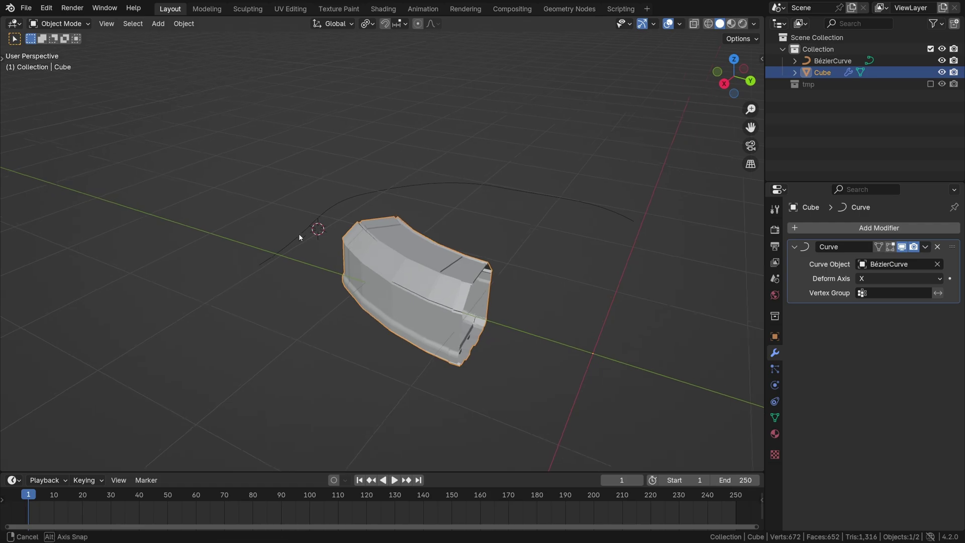
pyautogui.moveTo(302, 240); pyautogui.dragTo(399, 241, button='middle')
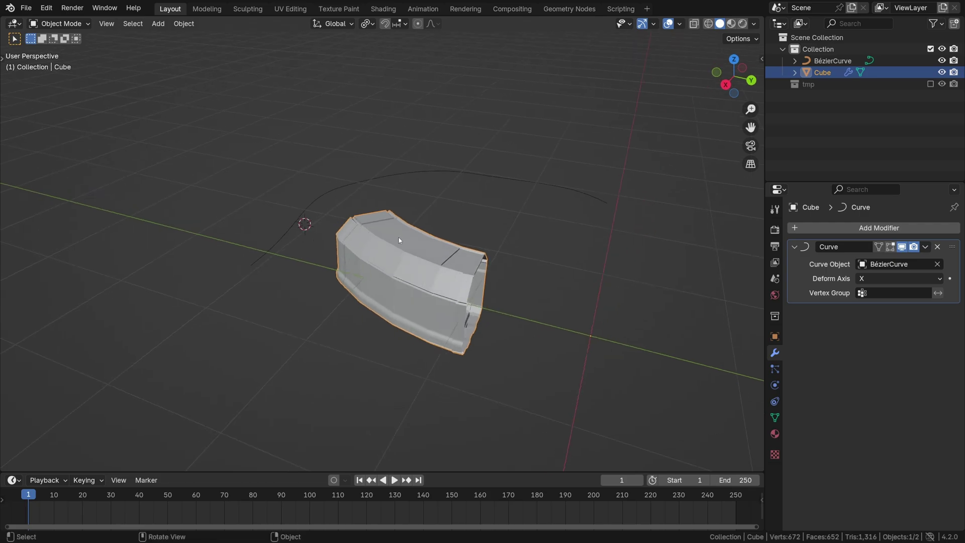
# Copy the curve's location onto the tube, then reselect the tube alone
pyautogui.keyDown('shift'); pyautogui.click(369, 182); pyautogui.keyUp('shift')
pyautogui.hotkey('ctrl', 'c')
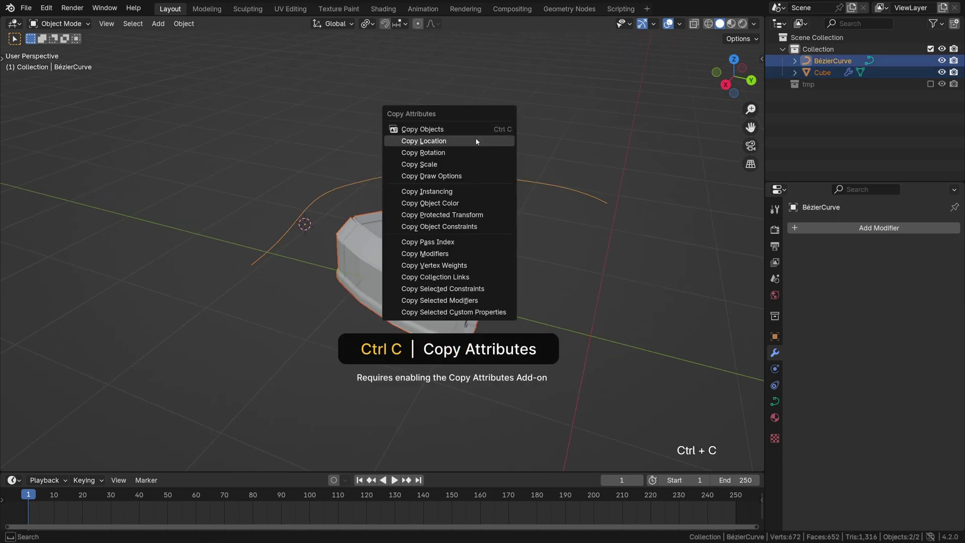
pyautogui.click(476, 141)
pyautogui.click(649, 245)
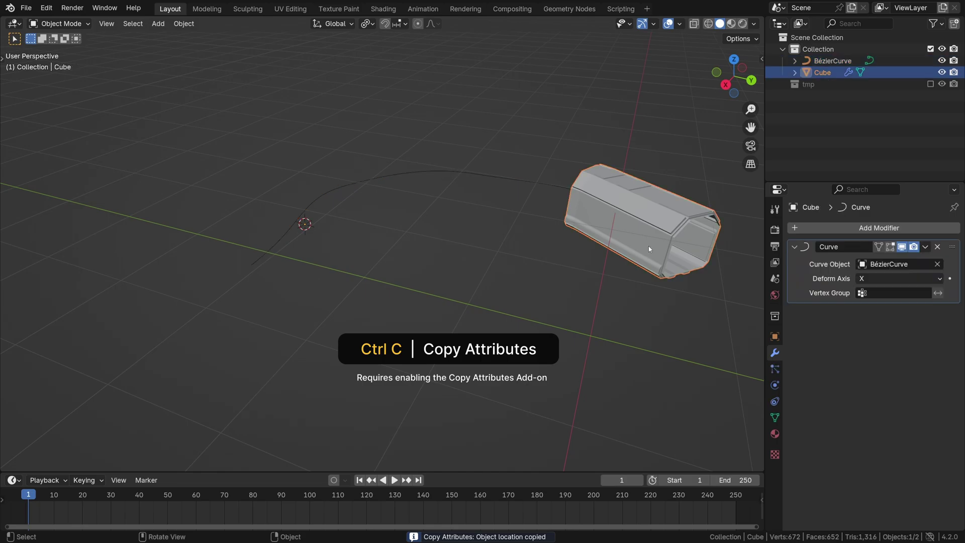
pyautogui.moveTo(506, 193); pyautogui.dragTo(578, 202, button='middle')
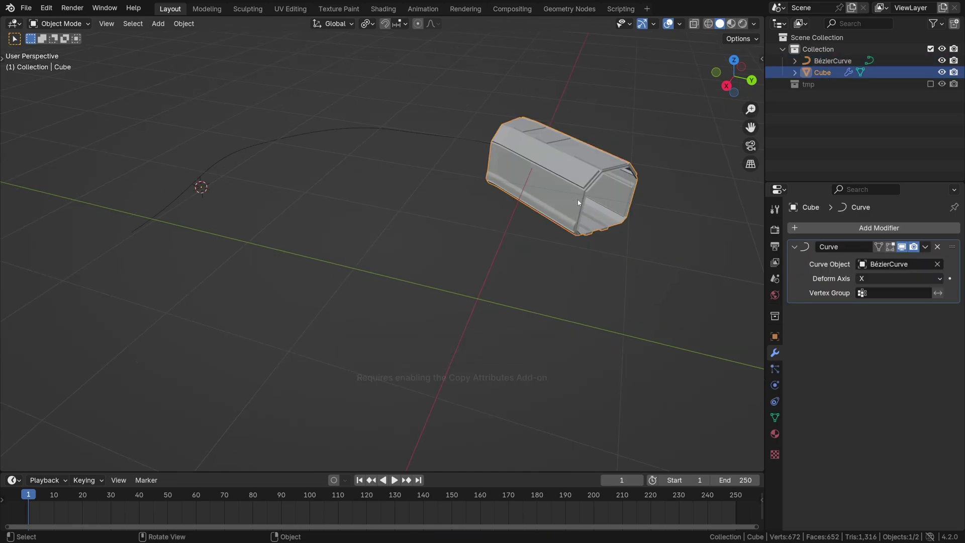
# Add an Array modifier above the Curve modifier and set its count to 5
pyautogui.click(863, 228)
pyautogui.moveTo(810, 224)
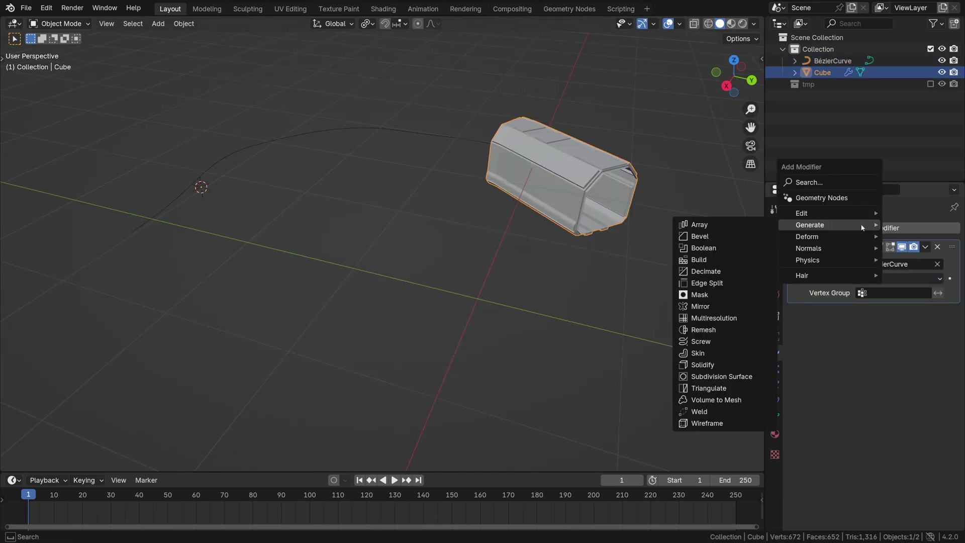
pyautogui.click(711, 225)
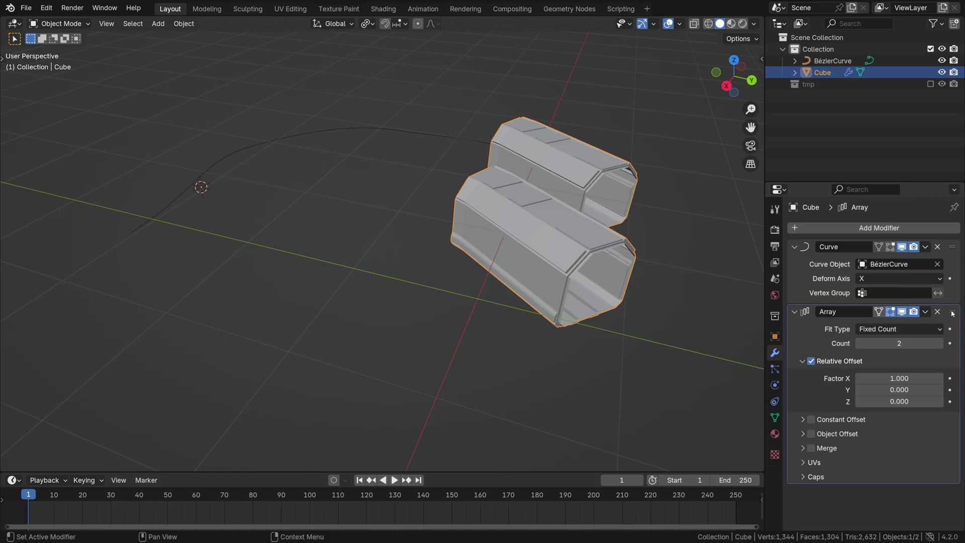
pyautogui.moveTo(953, 315); pyautogui.dragTo(952, 247)
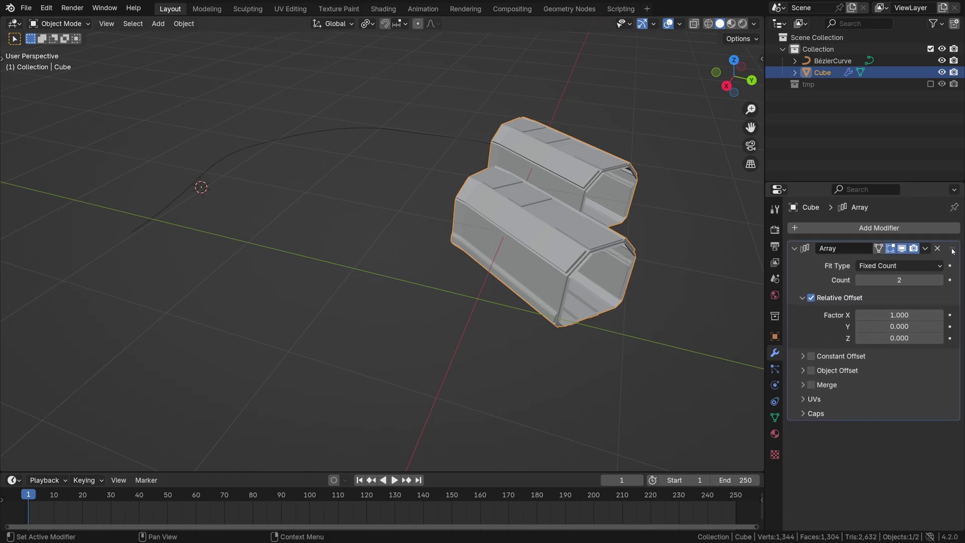
pyautogui.click(860, 279)
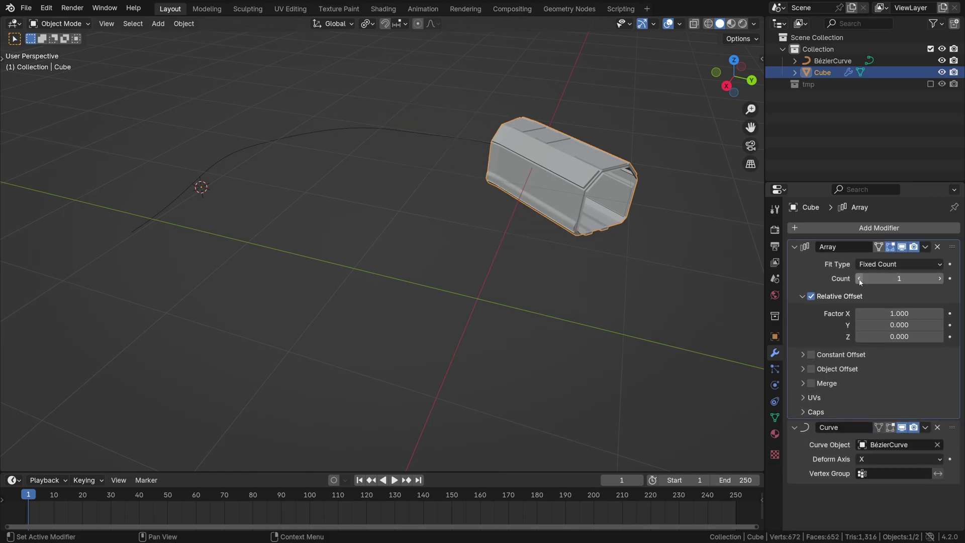
pyautogui.click(940, 278)
pyautogui.click(941, 278)
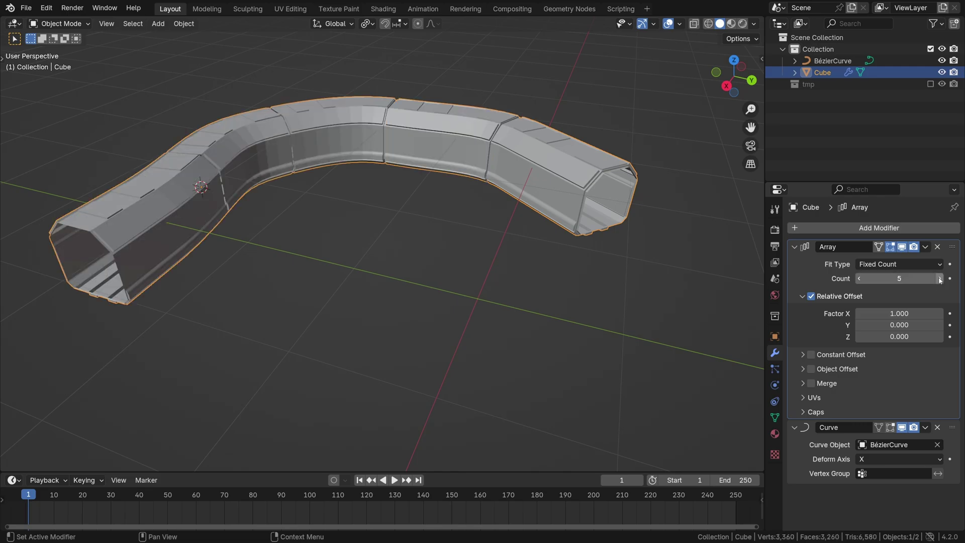
pyautogui.moveTo(463, 154)
pyautogui.mouseDown(button='middle')
pyautogui.moveTo(431, 147)
pyautogui.moveTo(468, 219)
pyautogui.moveTo(683, 269)
pyautogui.mouseUp(button='middle')
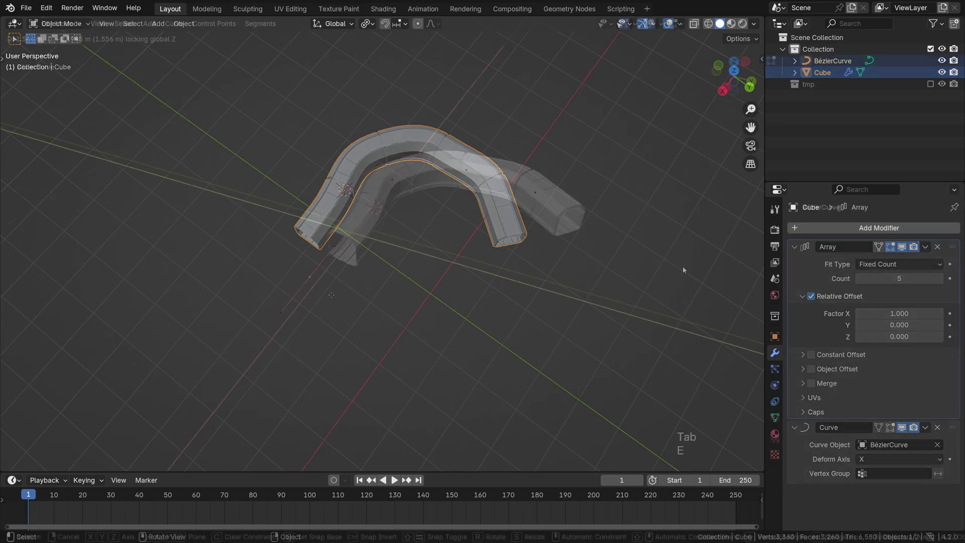
# Extend the Bézier curve with new extruded, rotated end points
pyautogui.press('Tab')
pyautogui.press('e')
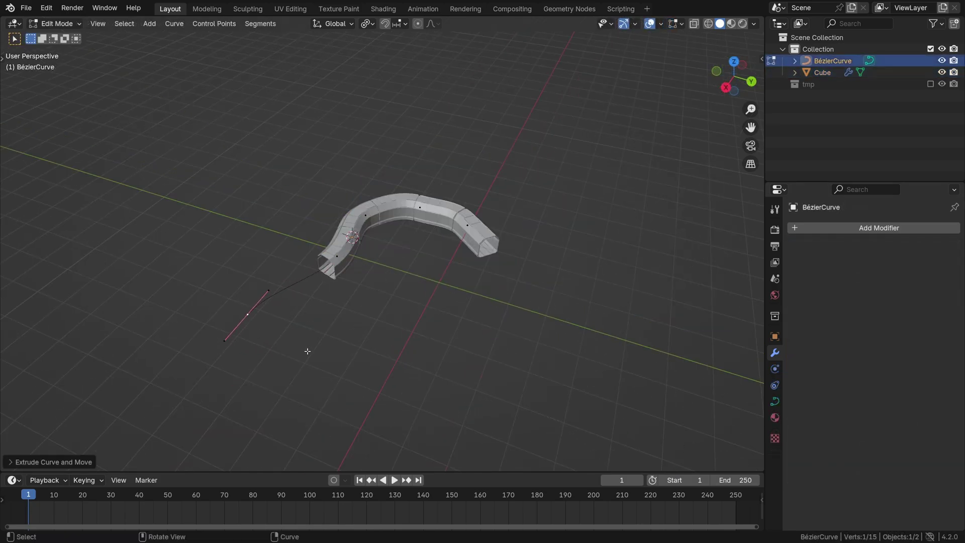
pyautogui.press('e')
pyautogui.click(390, 448)
pyautogui.press('r')
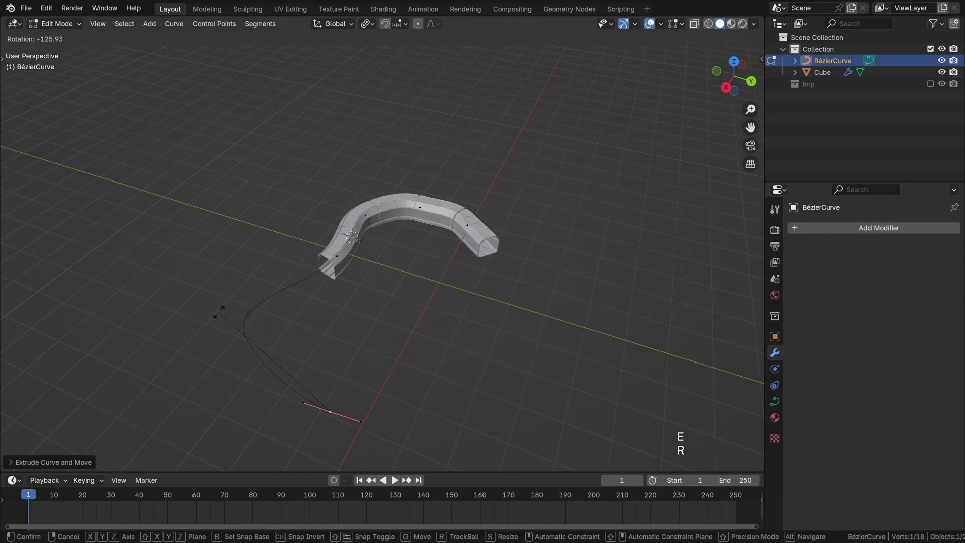
pyautogui.click(219, 312)
pyautogui.press('e')
pyautogui.click(482, 377)
pyautogui.press('r')
pyautogui.click(497, 306)
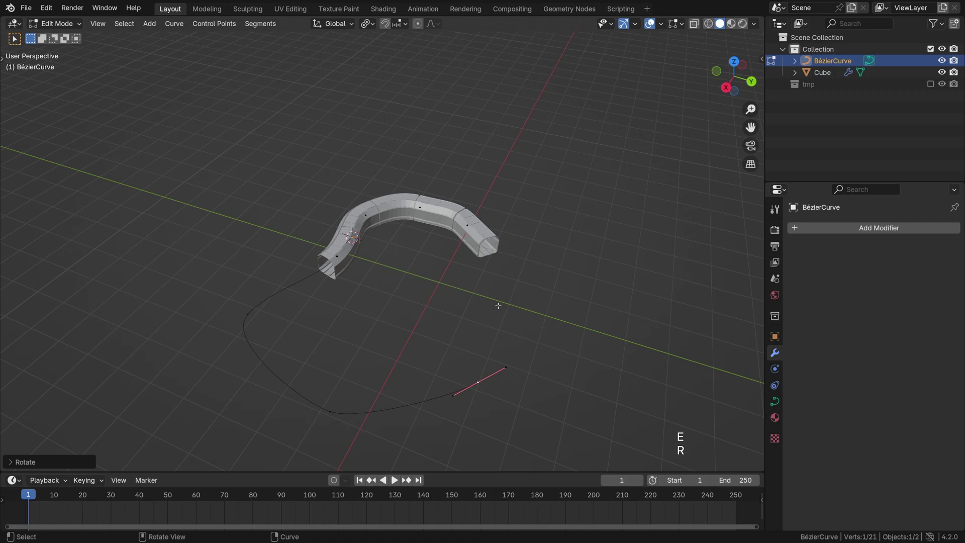
# Raise the tube's Array count to seven segments
pyautogui.press('Tab')
pyautogui.click(484, 258)
pyautogui.click(943, 280)
pyautogui.click(942, 280)
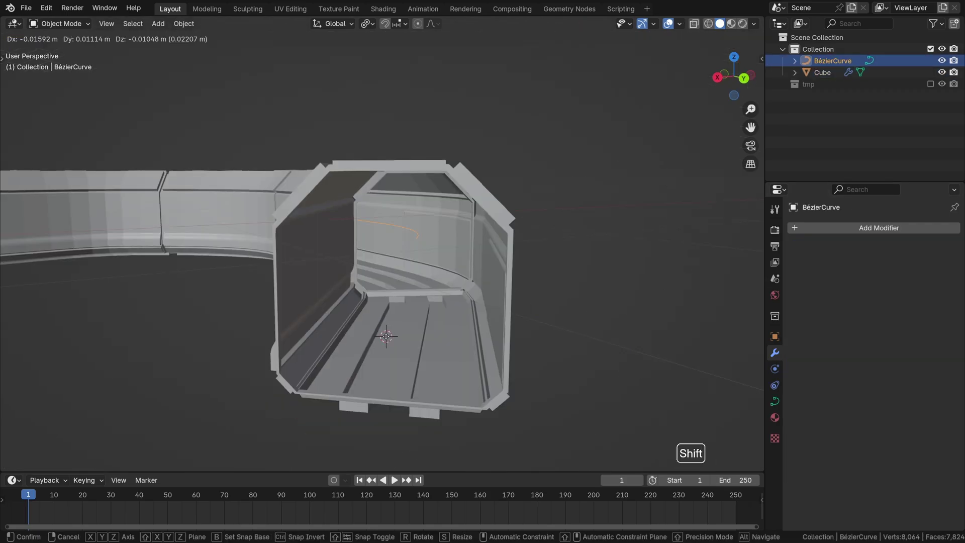
# Add a camera, shrink it, and begin moving it
pyautogui.hotkey('shift', 'a')
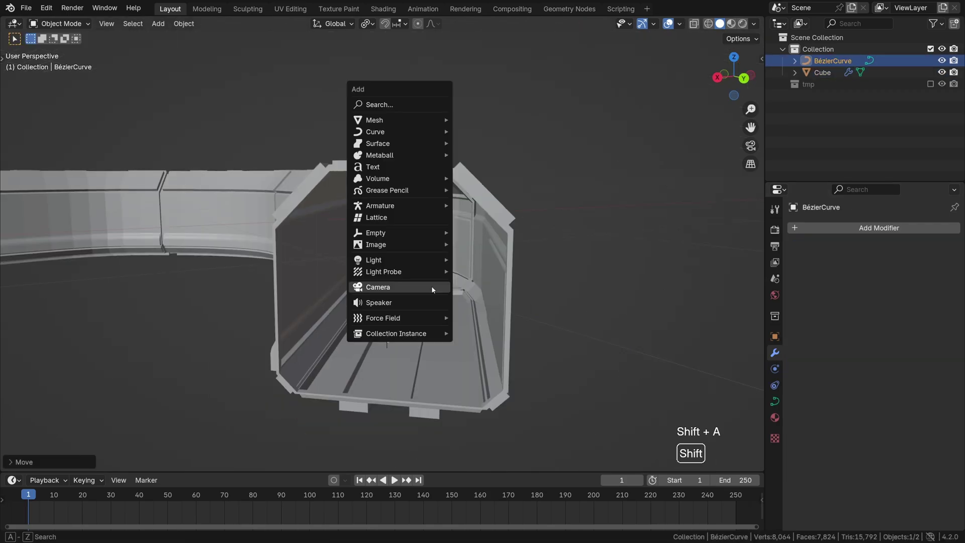
pyautogui.click(431, 287)
pyautogui.press('s')
pyautogui.click(477, 257)
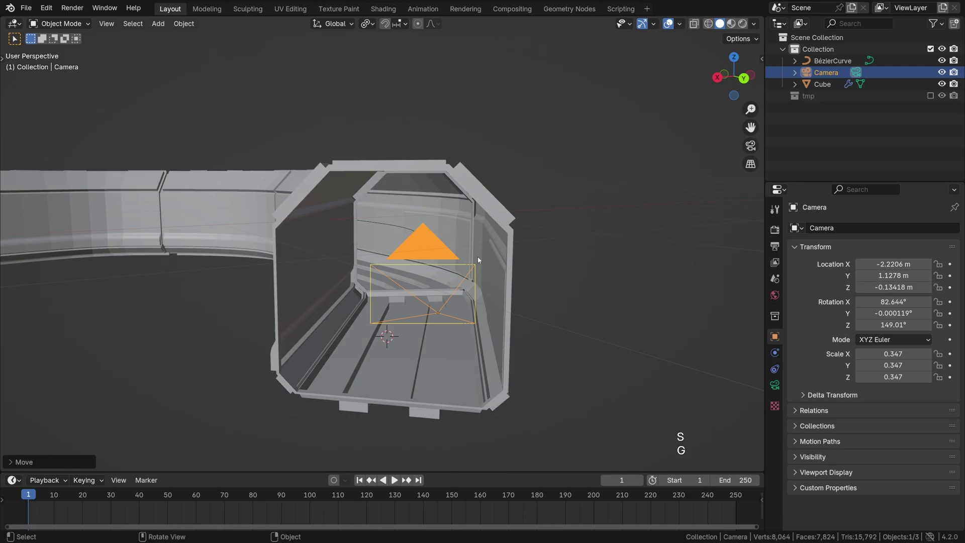
pyautogui.press('g')
# Place the camera in the tube's open end and add a Follow Path constraint targeting BézierCurve
pyautogui.keyDown('alt'); pyautogui.moveTo(429, 263); pyautogui.dragTo(440, 264, button='middle'); pyautogui.keyUp('alt')
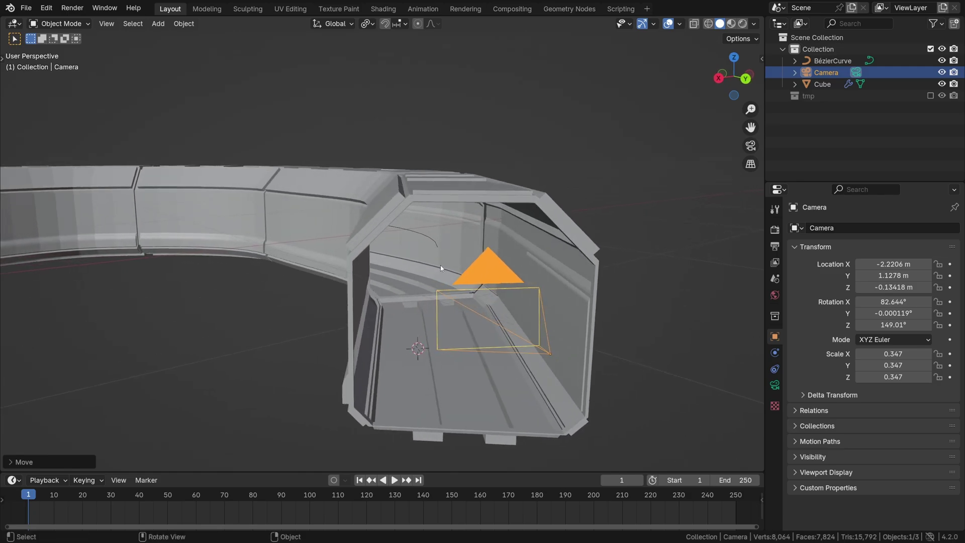
pyautogui.click(776, 371)
pyautogui.click(842, 228)
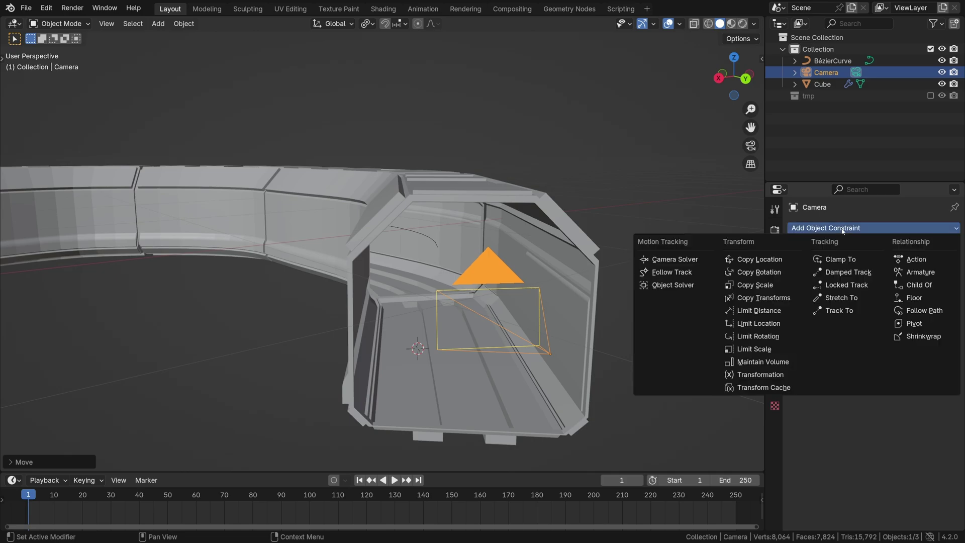
pyautogui.click(924, 311)
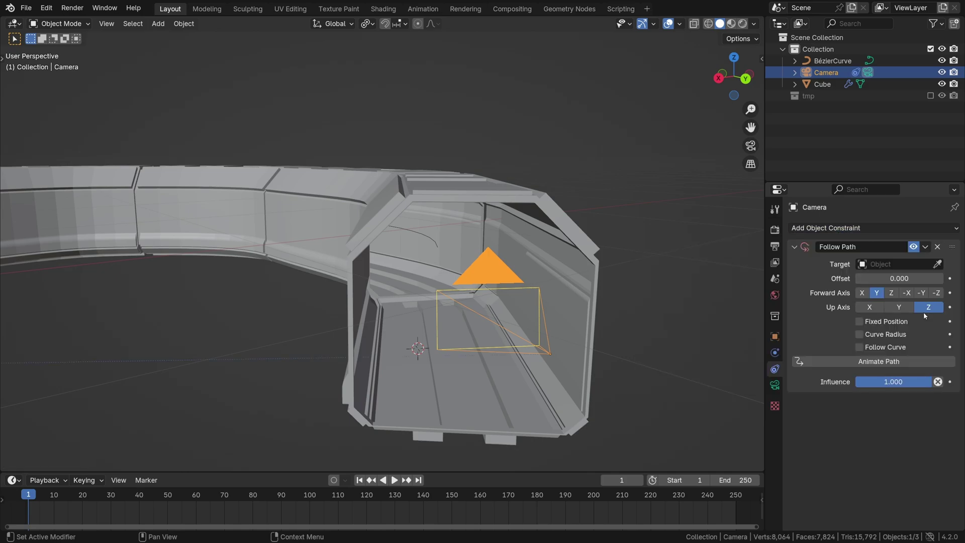
pyautogui.click(939, 264)
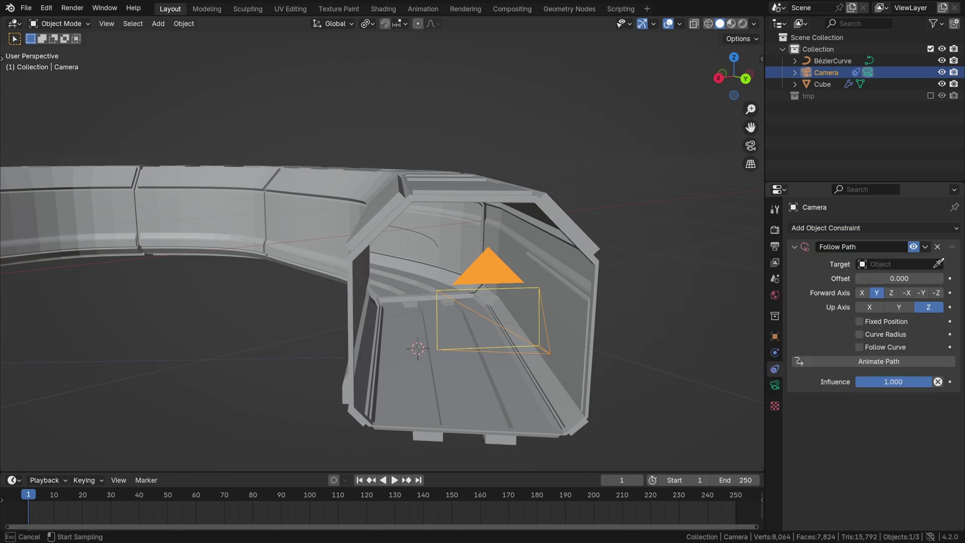
pyautogui.click(438, 240)
pyautogui.scroll(-4, 438, 245)
pyautogui.moveTo(438, 245)
pyautogui.mouseDown(button='middle')
pyautogui.moveTo(527, 285)
pyautogui.moveTo(682, 268)
pyautogui.mouseUp(button='middle')
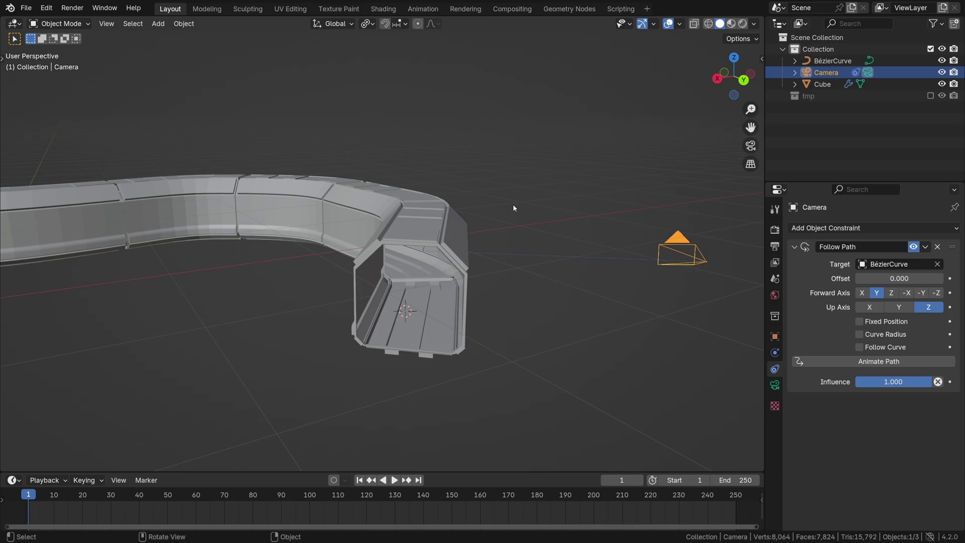
# Clear the camera's location to the path start, enable X-ray, and test-play the animation
pyautogui.hotkey('alt', 'g')
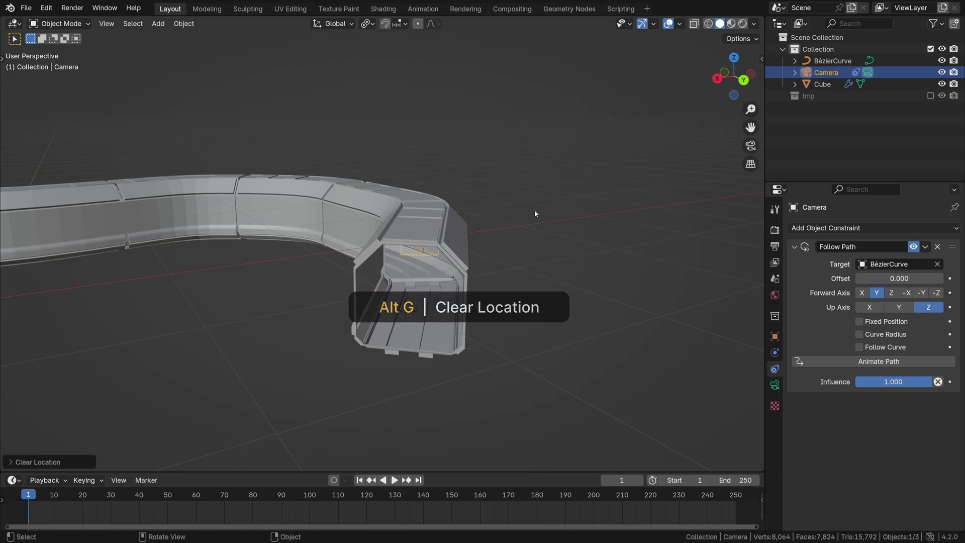
pyautogui.scroll(3, 534, 210)
pyautogui.hotkey('alt', 'z')
pyautogui.hotkey('alt', 'z')
pyautogui.moveTo(412, 252); pyautogui.dragTo(412, 315, button='middle')
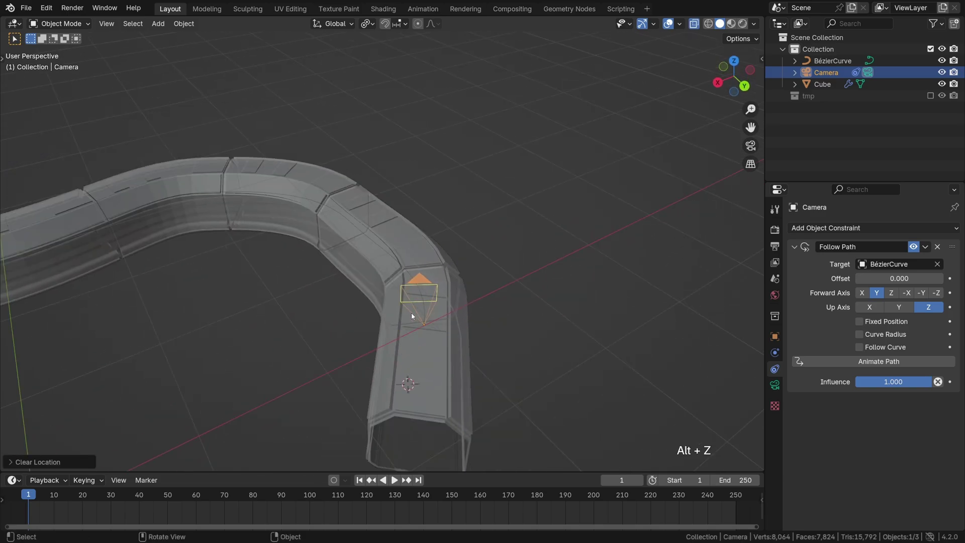
pyautogui.click(394, 480)
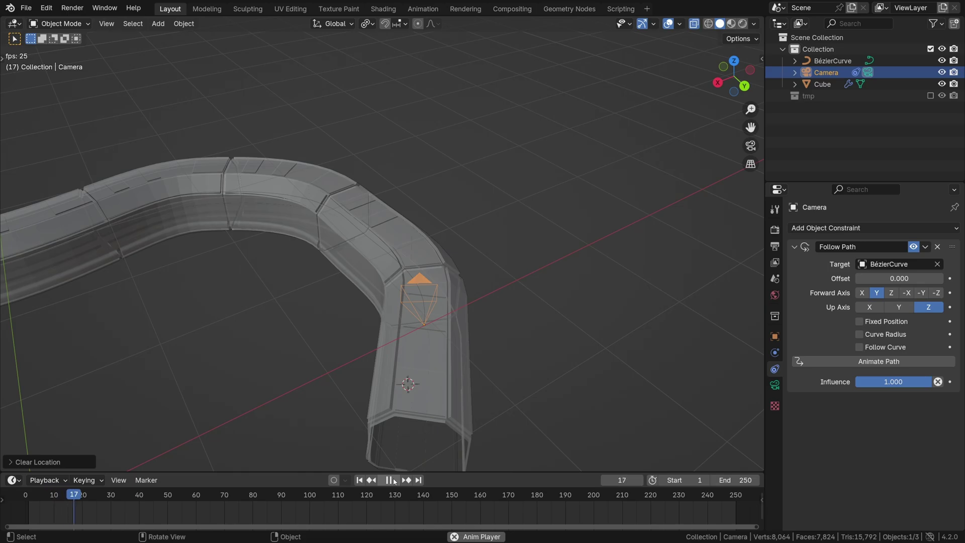
pyautogui.click(390, 481)
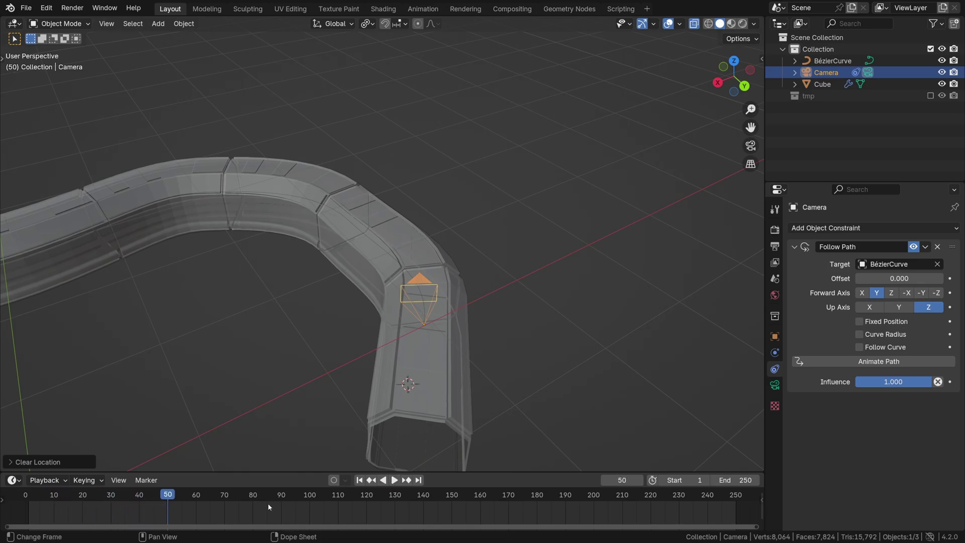
# Return to frame 1 and enable Follow Curve on the Follow Path constraint
pyautogui.press('Escape')
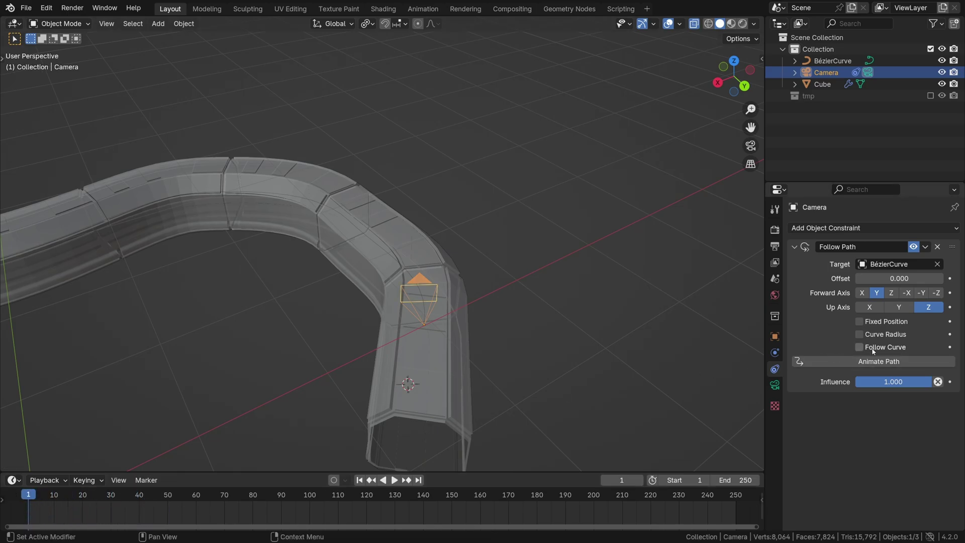
pyautogui.click(873, 362)
pyautogui.click(860, 347)
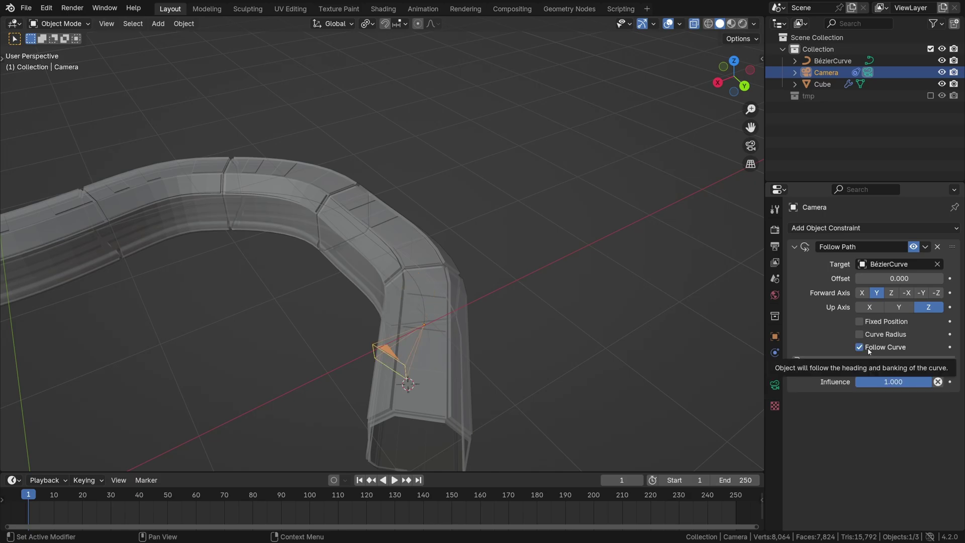
# Rotate the camera to face along the tube, checking through the camera view
pyautogui.press('r')
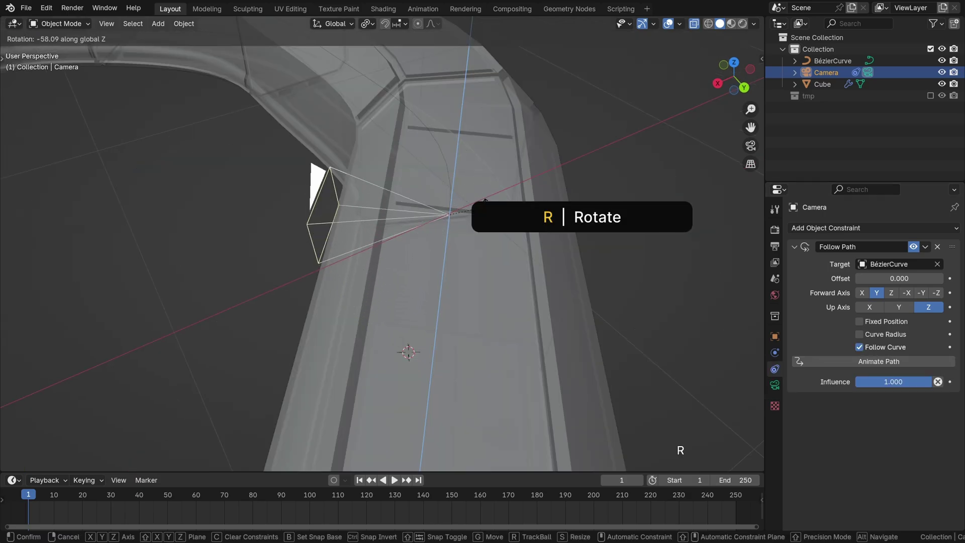
pyautogui.click(460, 251)
pyautogui.moveTo(460, 249); pyautogui.dragTo(452, 184, button='middle')
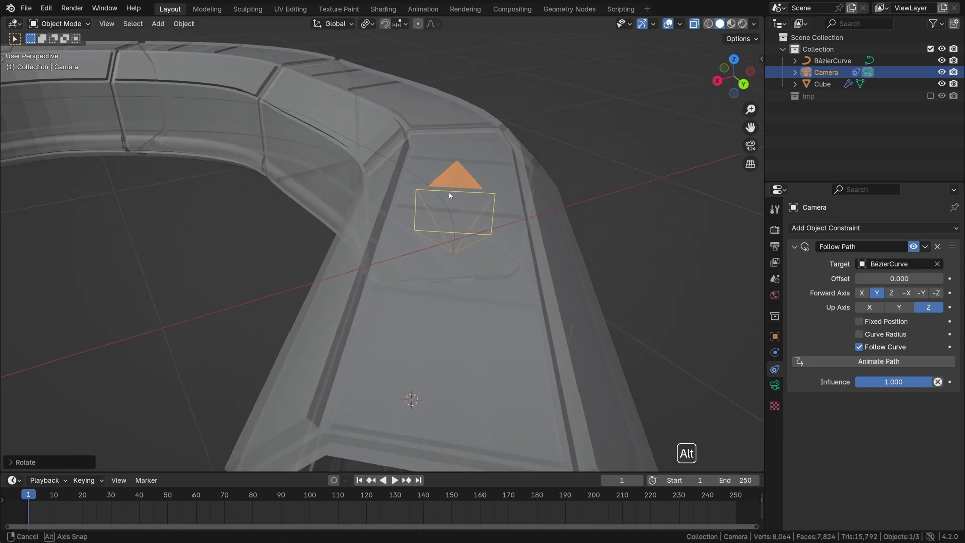
pyautogui.press('KP_0')
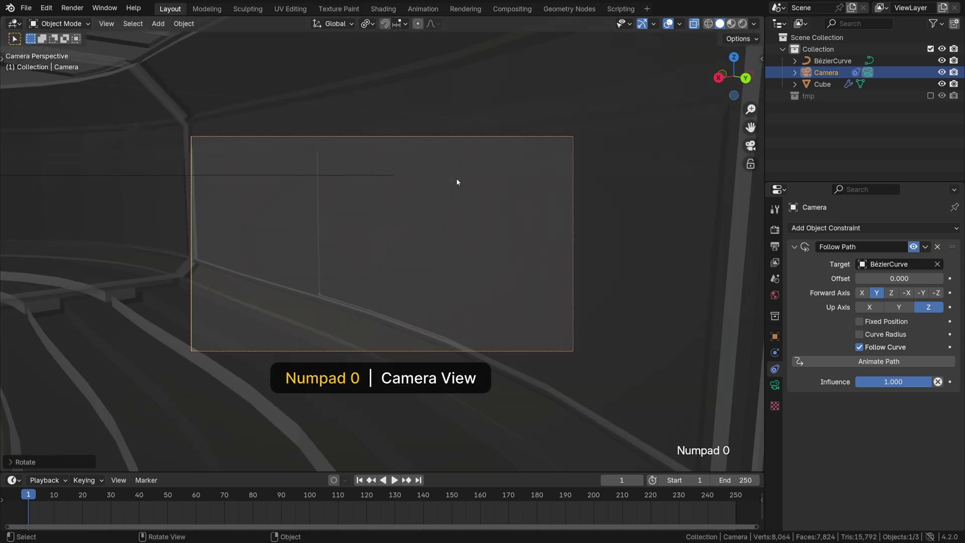
pyautogui.press('r')
pyautogui.click(379, 431)
pyautogui.scroll(3, 378, 430)
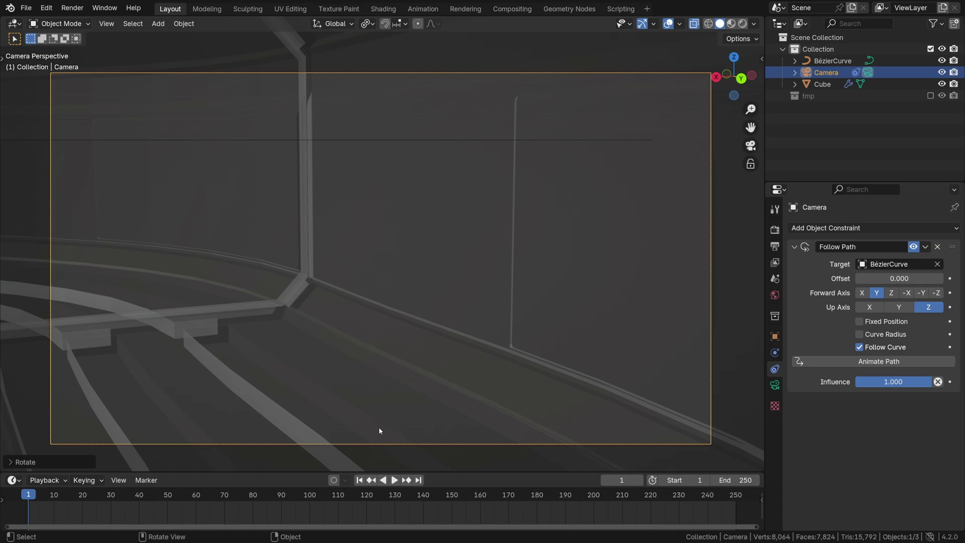
# Turn off X-ray, play the fly-through, reset to frame 1, and select the Bézier curve
pyautogui.click(396, 484)
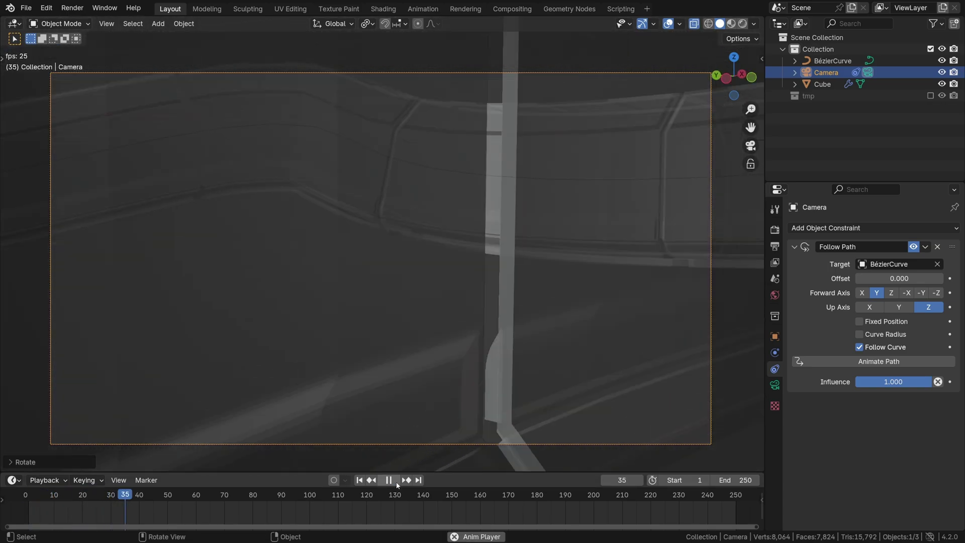
pyautogui.hotkey('alt', 'z')
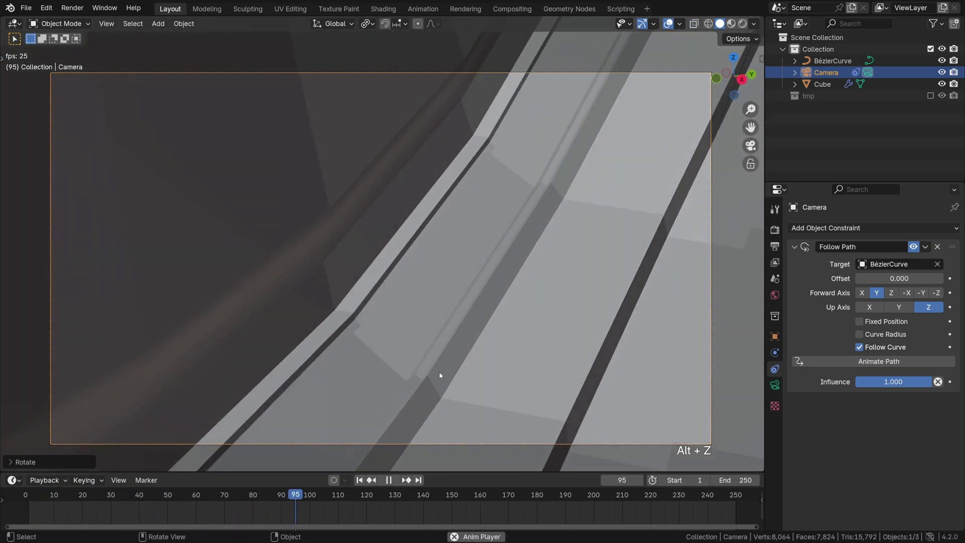
pyautogui.press('Escape')
pyautogui.press('KP_0')
pyautogui.click(450, 230)
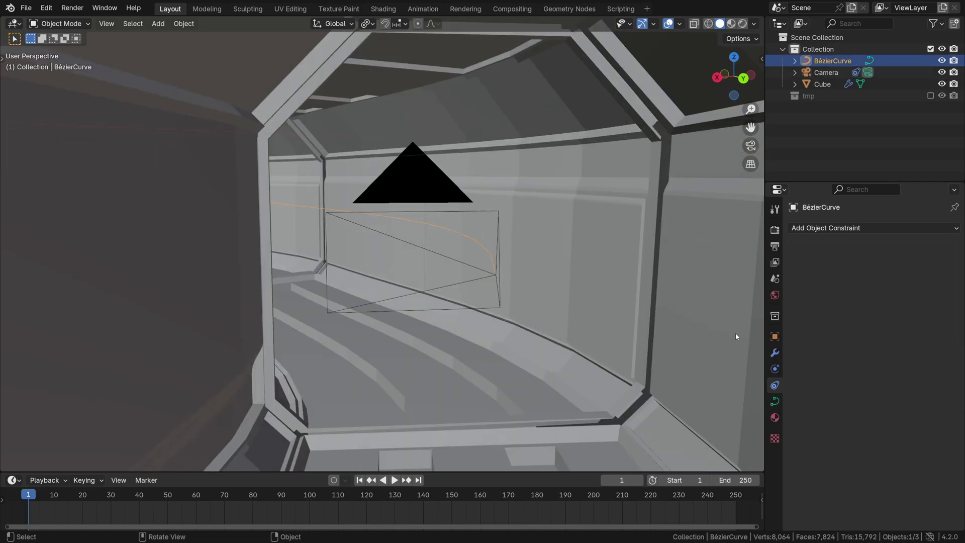
# Check the 500-frame Path Animation settings, then preview and scrub the fly-through in camera view
pyautogui.click(775, 401)
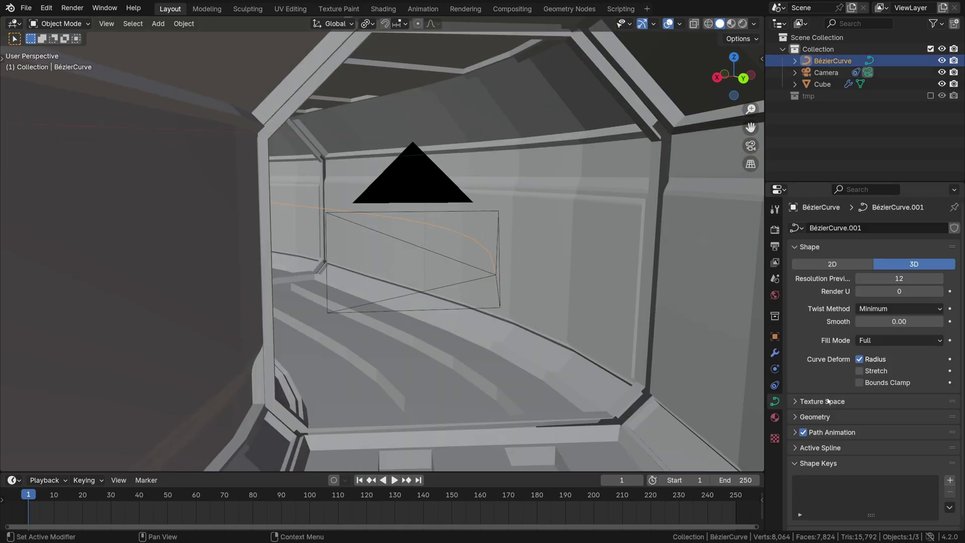
pyautogui.click(837, 432)
pyautogui.scroll(-3, 846, 424)
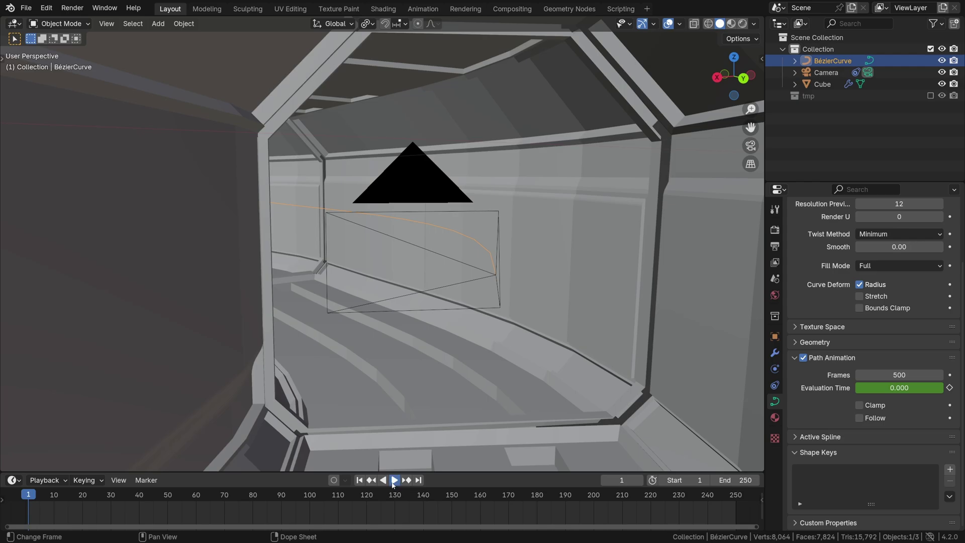
pyautogui.click(392, 481)
pyautogui.press('KP_0')
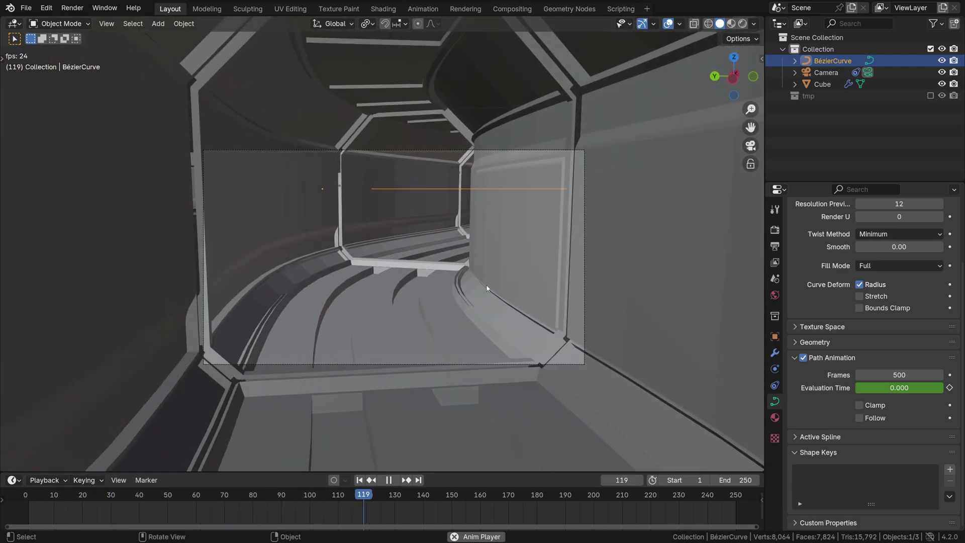
pyautogui.press('space')
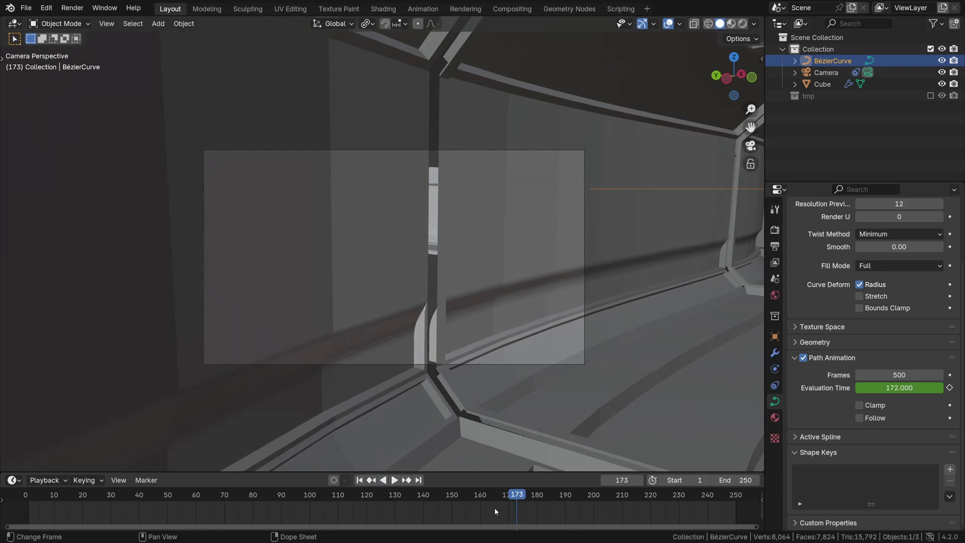
pyautogui.moveTo(516, 504); pyautogui.dragTo(378, 501)
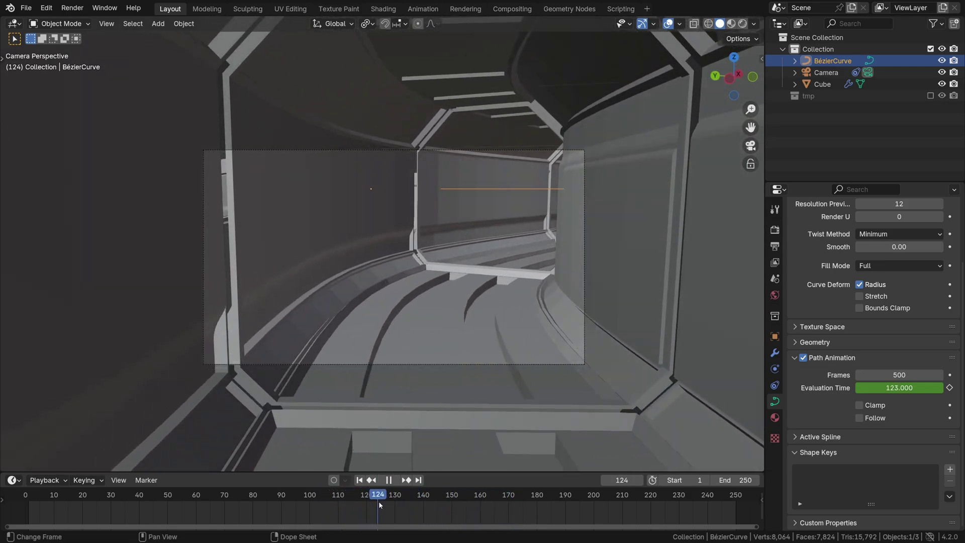
pyautogui.moveTo(378, 501); pyautogui.dragTo(438, 503)
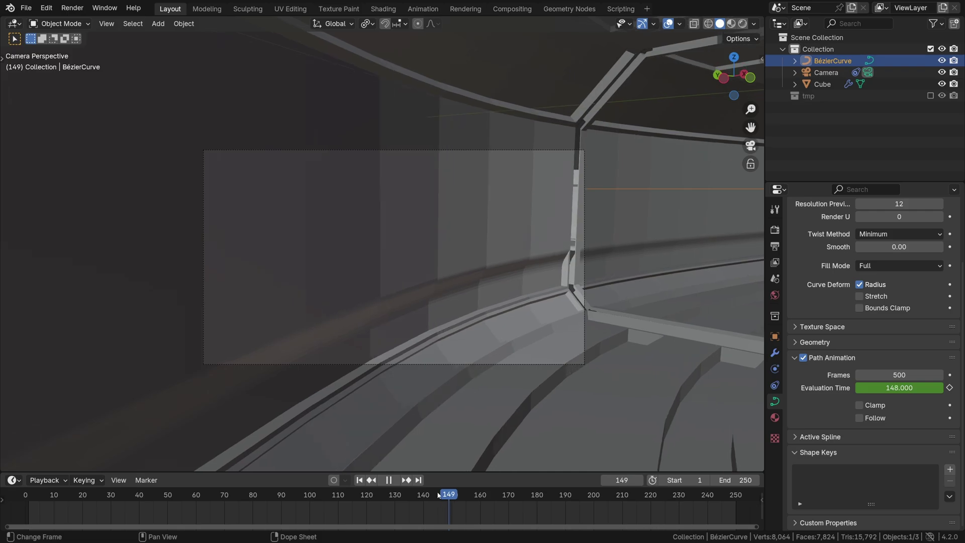
pyautogui.scroll(3, 416, 351)
pyautogui.press('KP_0')
pyautogui.press('KP_0')
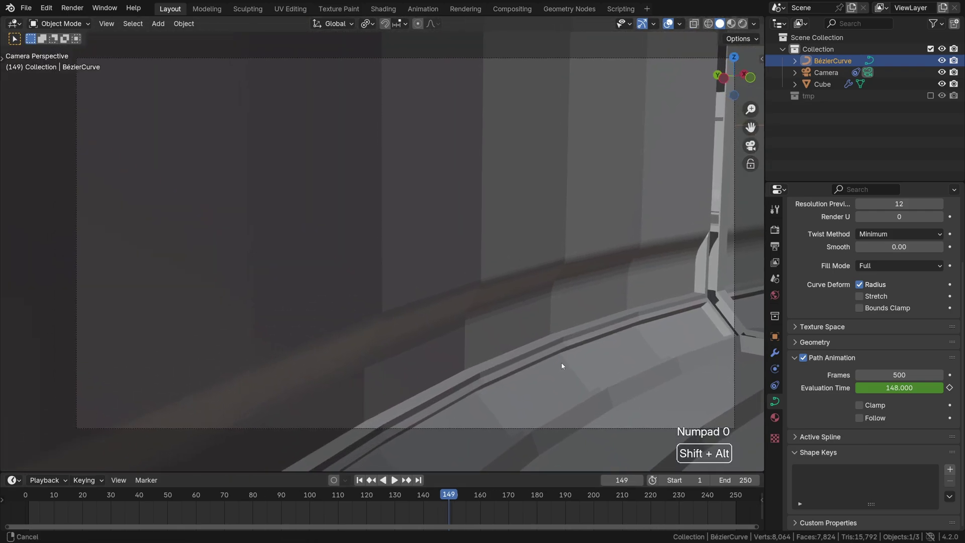
pyautogui.keyDown('shift'); pyautogui.moveTo(562, 366); pyautogui.dragTo(546, 372, button='middle'); pyautogui.keyUp('shift')
# At frame 1, add a cube empty, scale it down and reset it to the world origin
pyautogui.hotkey('shift', 'Left')
pyautogui.press('KP_0')
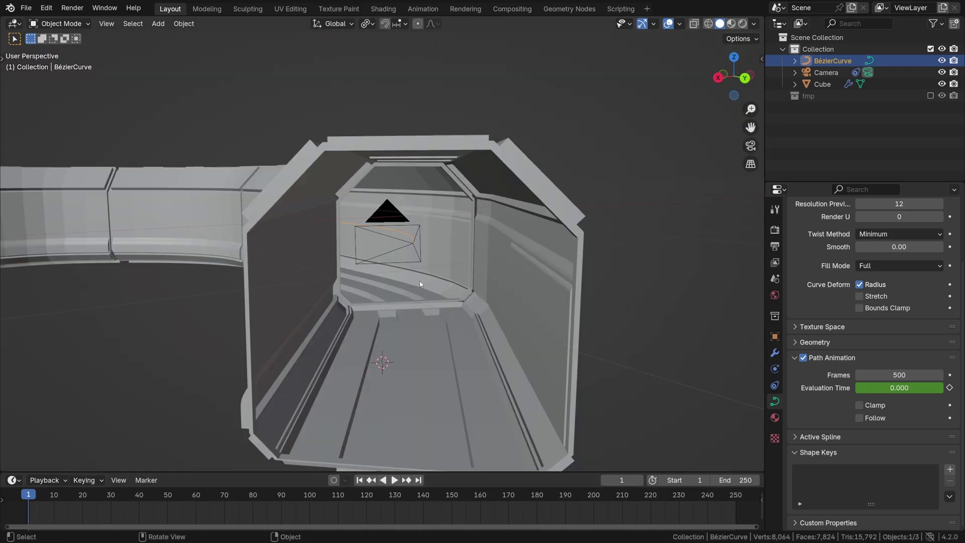
pyautogui.scroll(-3, 419, 281)
pyautogui.scroll(-3, 423, 290)
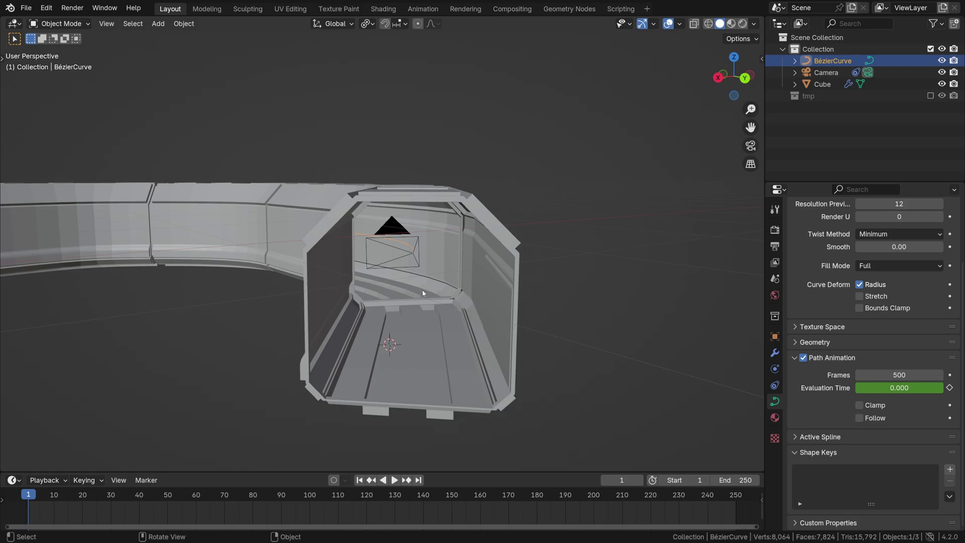
pyautogui.hotkey('shift', 'a')
pyautogui.moveTo(389, 236)
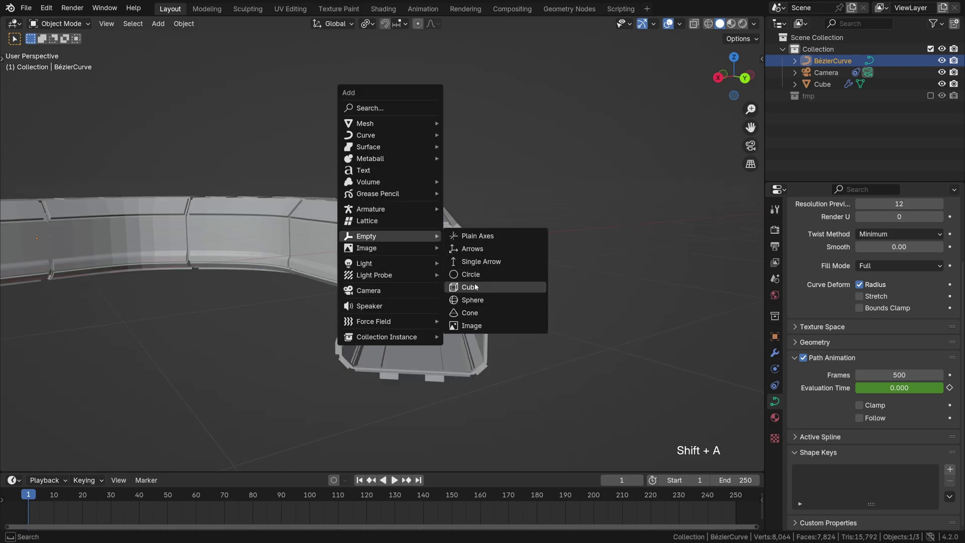
pyautogui.click(475, 284)
pyautogui.press('s')
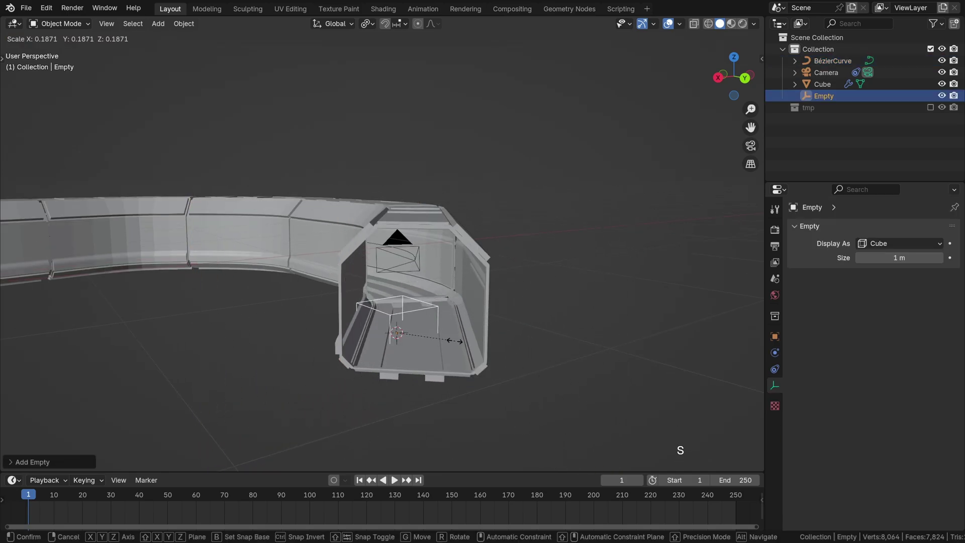
pyautogui.click(444, 302)
pyautogui.press('g')
pyautogui.press('z')
pyautogui.click(443, 300)
pyautogui.hotkey('alt', 'g')
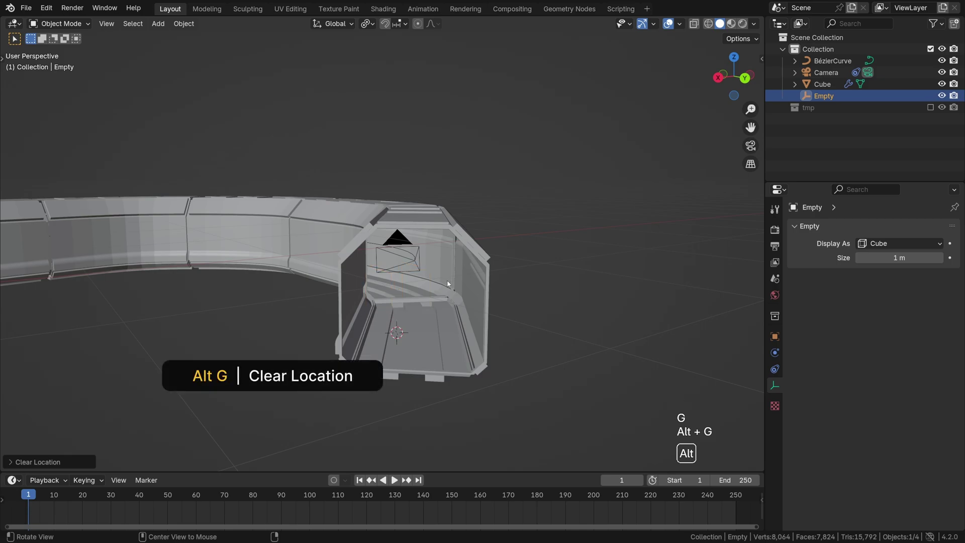
pyautogui.scroll(-3, 219, 308)
pyautogui.scroll(3, 301, 318)
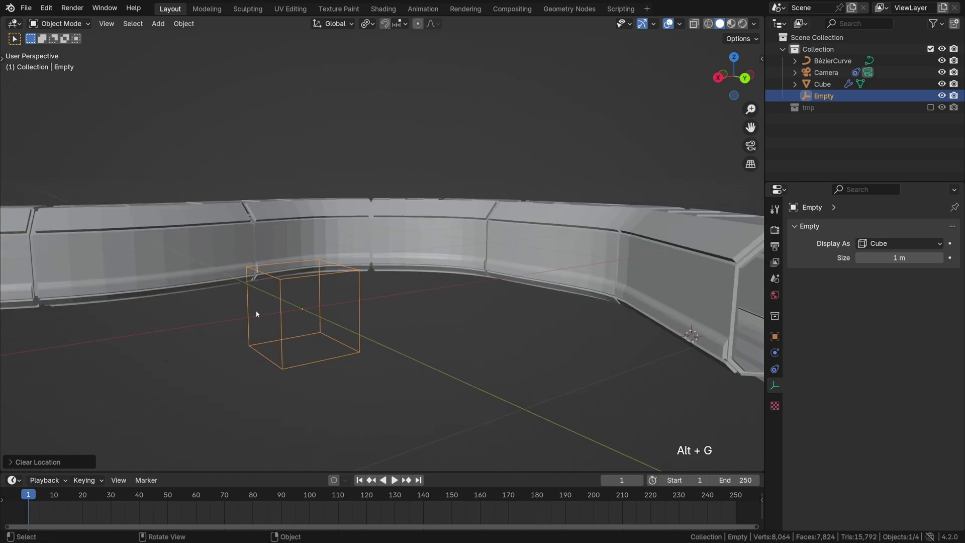
# Duplicate the empty into a smaller copy, Empty.001, beside the original
pyautogui.moveTo(256, 310); pyautogui.dragTo(378, 310, button='middle')
pyautogui.hotkey('shift', 'd')
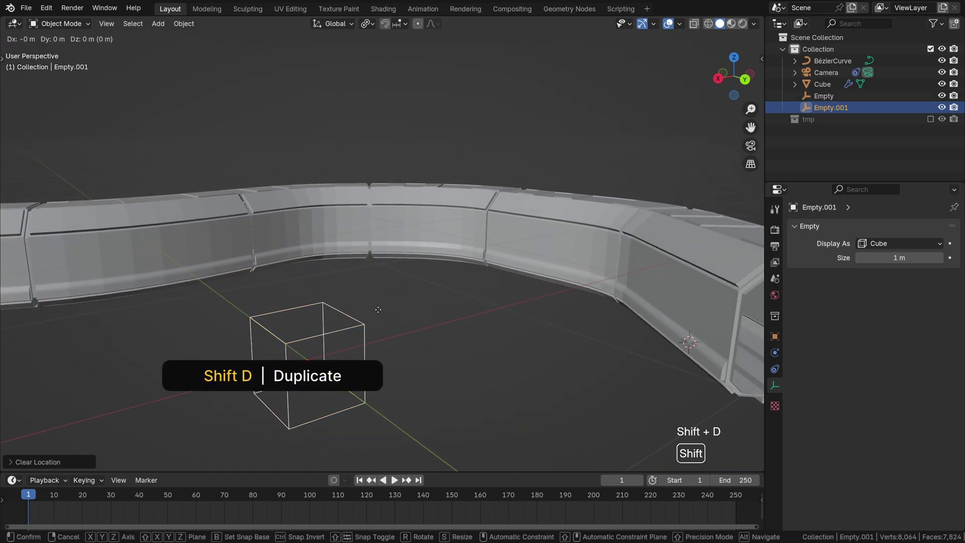
pyautogui.press('g')
pyautogui.press('x')
pyautogui.press('y')
pyautogui.press('s')
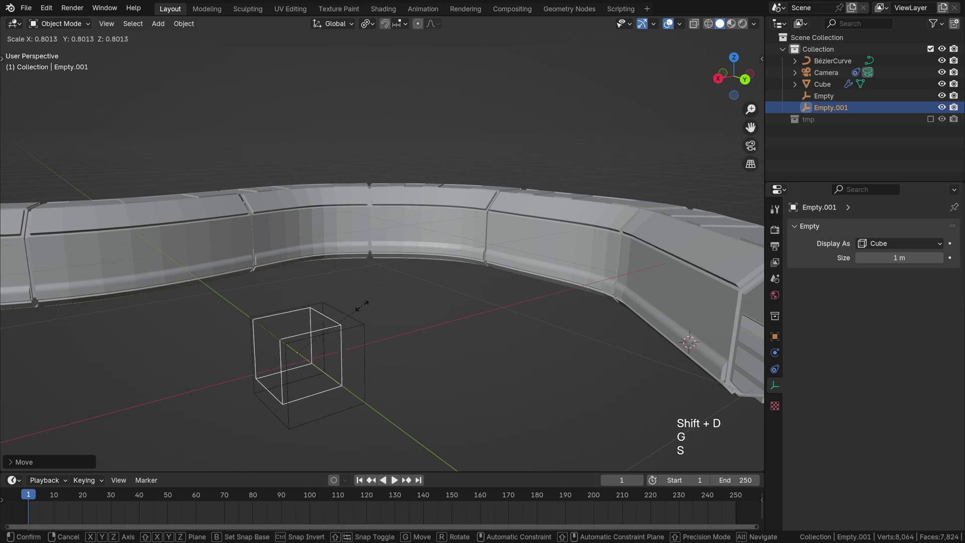
pyautogui.click(344, 319)
# Make a third, smallest cube empty, Empty.002, then reselect the largest empty
pyautogui.moveTo(344, 319)
pyautogui.mouseDown(button='middle')
pyautogui.moveTo(514, 306)
pyautogui.moveTo(511, 290)
pyautogui.mouseUp(button='middle')
pyautogui.hotkey('shift', 'd')
pyautogui.press('g')
pyautogui.press('y')
pyautogui.press('s')
pyautogui.click(511, 296)
pyautogui.click(515, 288)
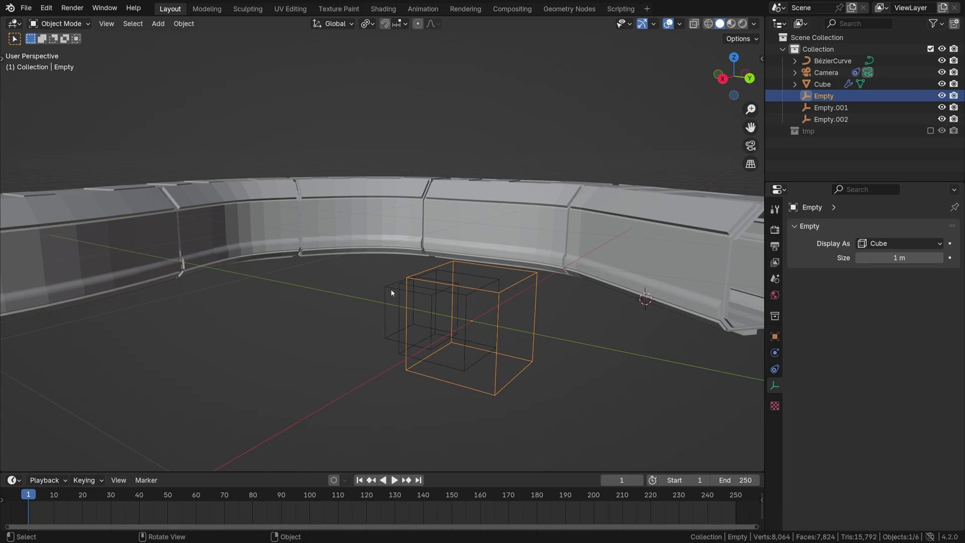
pyautogui.moveTo(391, 289); pyautogui.dragTo(570, 293, button='middle')
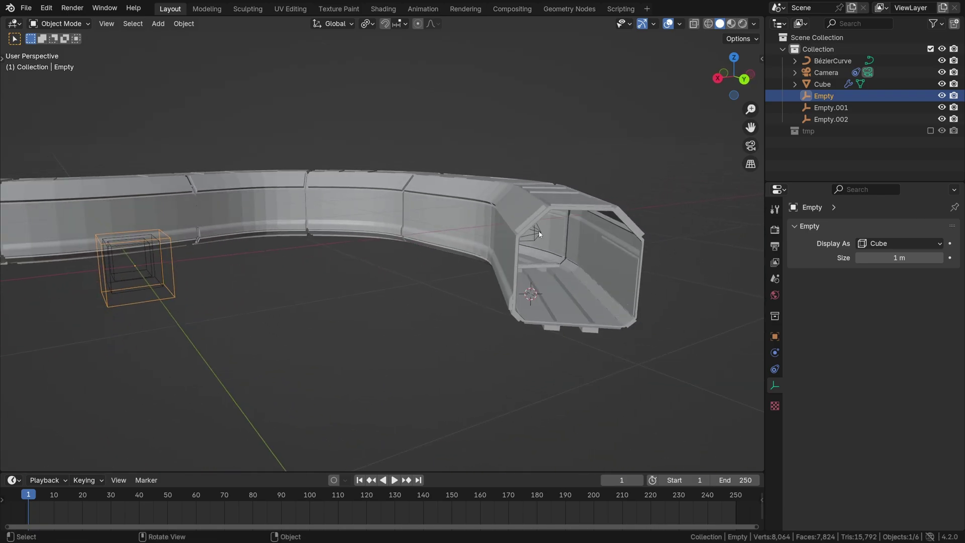
# Remove the camera's Follow Path constraint
pyautogui.click(539, 234)
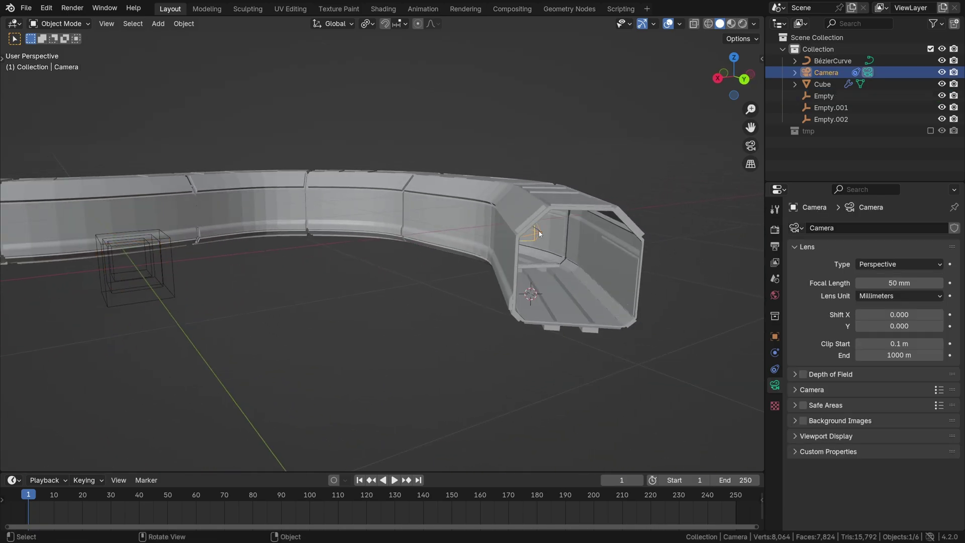
pyautogui.click(776, 352)
pyautogui.click(775, 368)
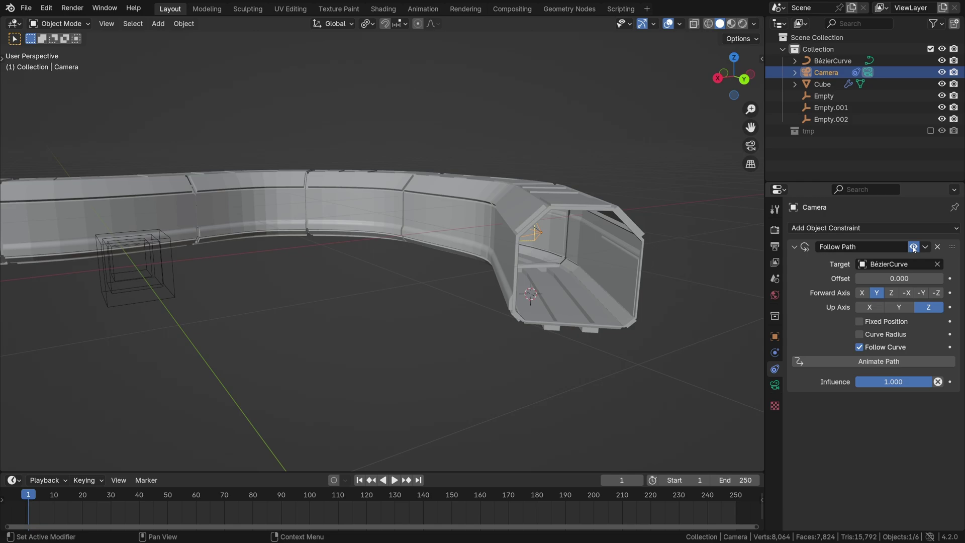
pyautogui.click(938, 247)
pyautogui.moveTo(174, 276)
pyautogui.keyDown('shift'); pyautogui.mouseDown(button='middle')
pyautogui.moveTo(355, 330)
pyautogui.moveTo(558, 261)
pyautogui.mouseUp(button='middle'); pyautogui.keyUp('shift')
# Rotate and move the camera beside the cube empties, facing along them
pyautogui.press('r')
pyautogui.click(208, 290)
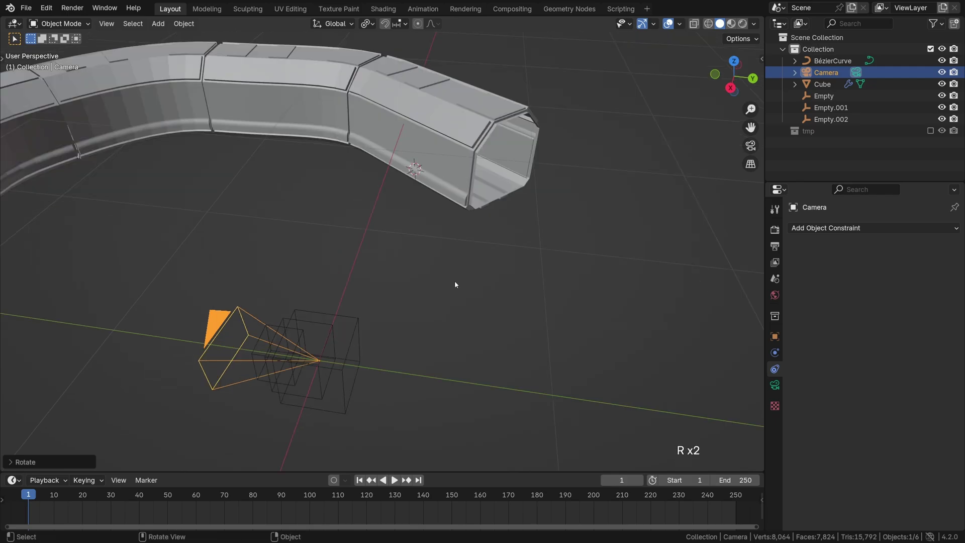
pyautogui.press('r')
pyautogui.press('Escape')
pyautogui.moveTo(375, 310); pyautogui.dragTo(415, 287, button='middle')
pyautogui.press('g')
pyautogui.click(415, 290)
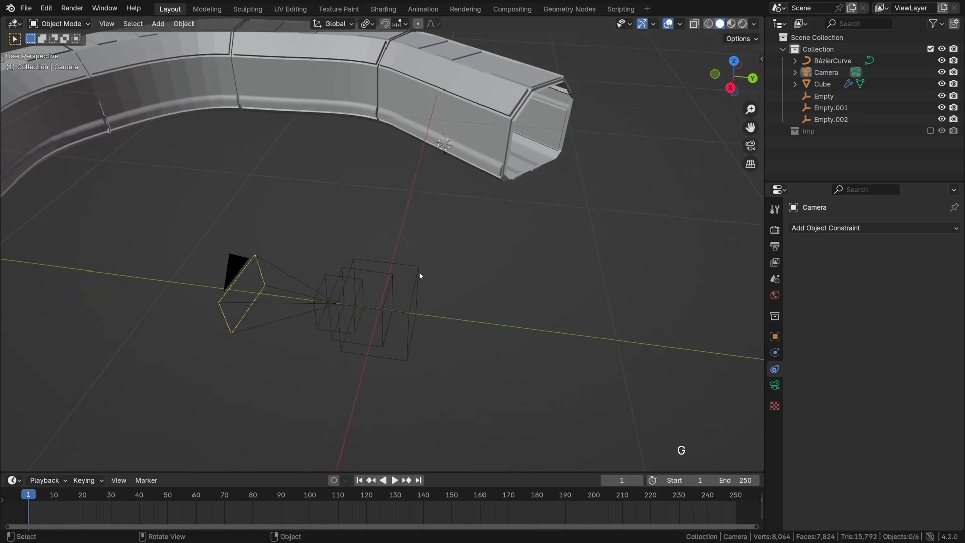
pyautogui.click(304, 280)
# Parent the camera to Empty.002, keeping its transform
pyautogui.moveTo(298, 281); pyautogui.dragTo(319, 251, button='middle')
pyautogui.hotkey('ctrl', 'z')
pyautogui.hotkey('ctrl', 'z')
pyautogui.hotkey('ctrl', 'z')
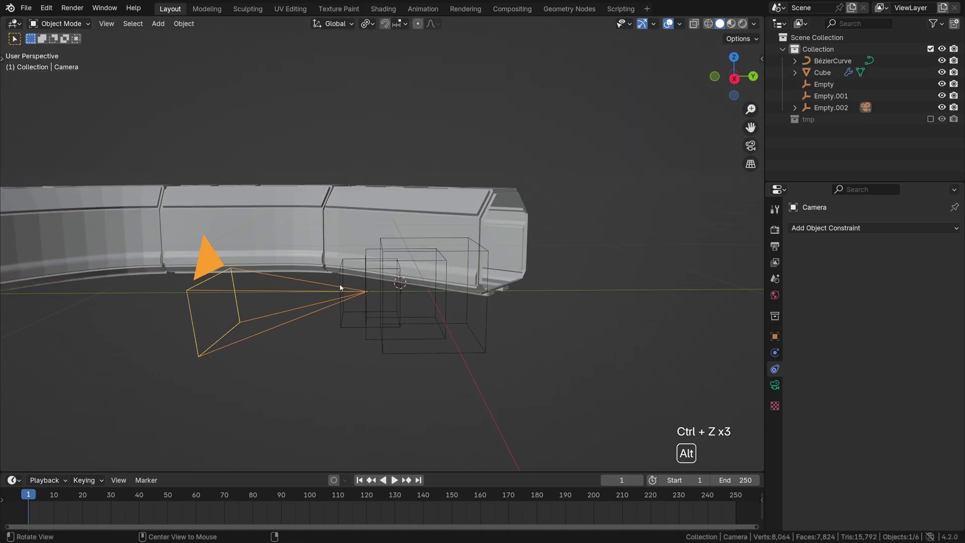
pyautogui.keyDown('shift'); pyautogui.click(339, 273); pyautogui.keyUp('shift')
pyautogui.hotkey('ctrl', 'p')
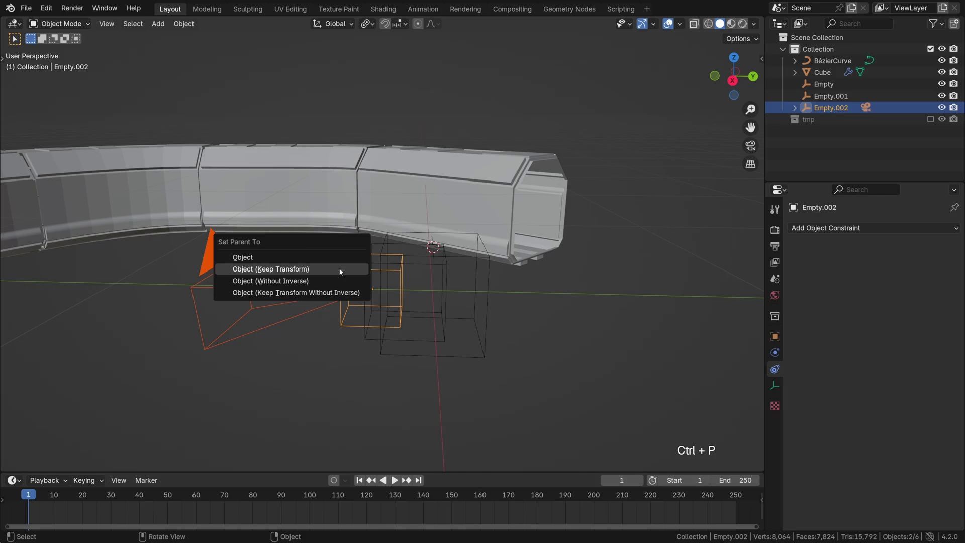
pyautogui.click(341, 269)
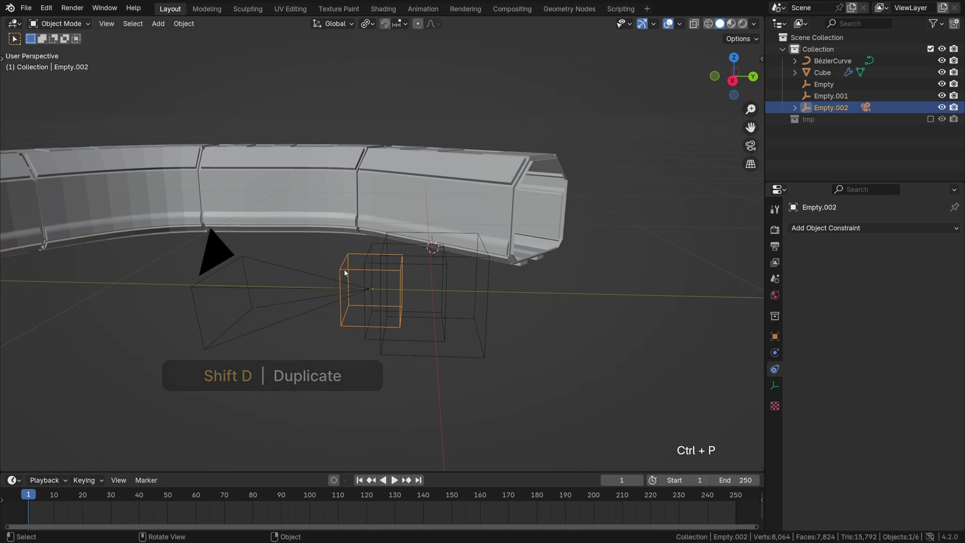
# Parent Empty.002 under Empty.001, and Empty.001 under Empty, keeping transforms
pyautogui.keyDown('shift'); pyautogui.click(370, 249); pyautogui.keyUp('shift')
pyautogui.hotkey('ctrl', 'p')
pyautogui.click(370, 249)
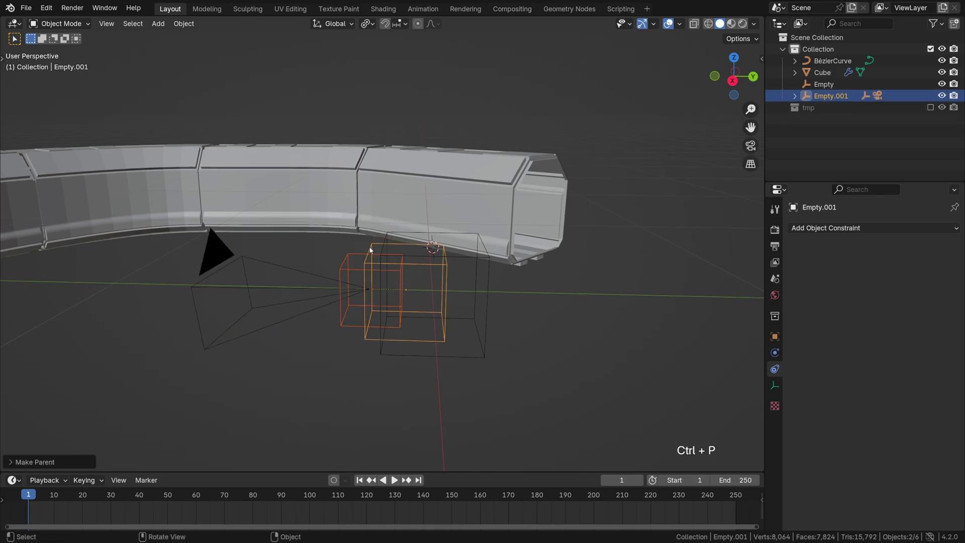
pyautogui.keyDown('shift'); pyautogui.click(386, 240); pyautogui.keyUp('shift')
pyautogui.hotkey('ctrl', 'p')
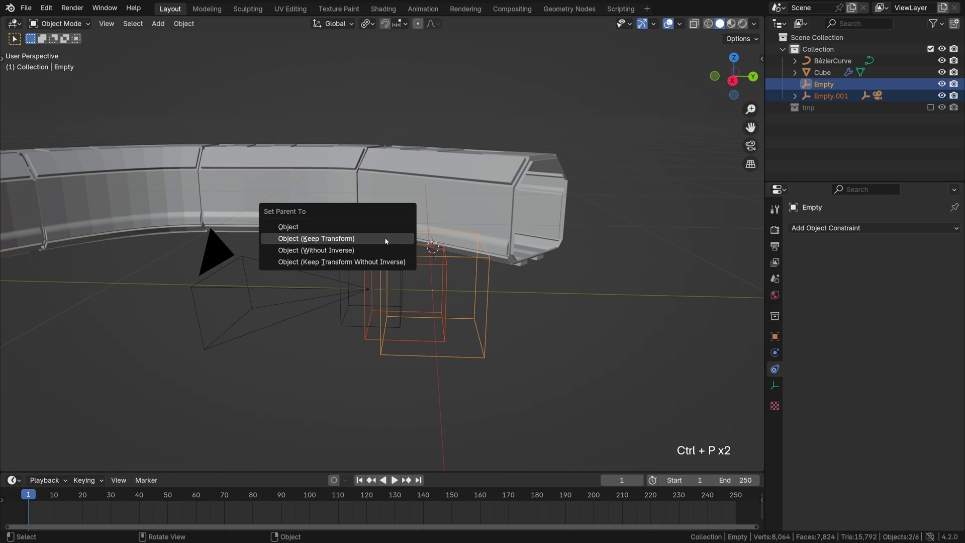
pyautogui.click(385, 240)
pyautogui.moveTo(383, 247); pyautogui.dragTo(459, 264, button='middle')
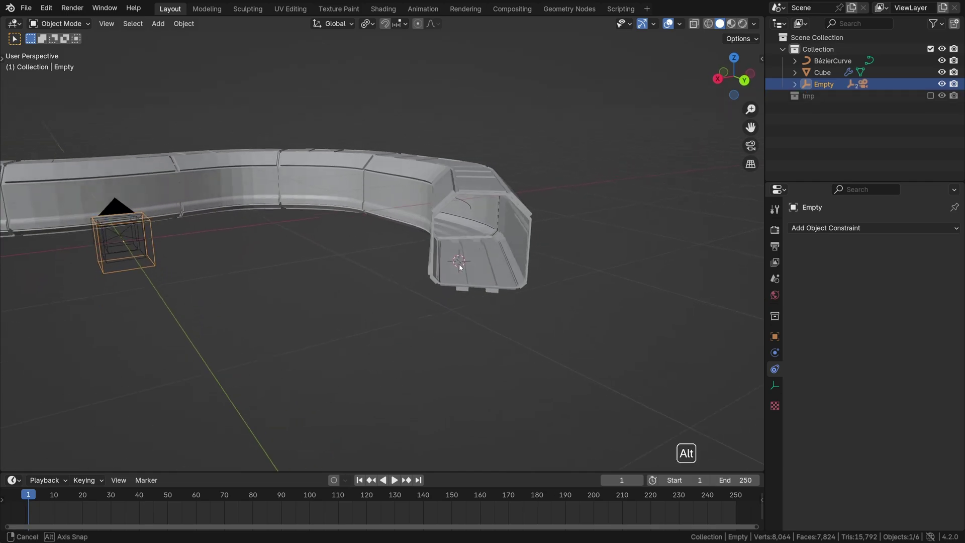
# Give Empty a Follow Path constraint targeting BézierCurve
pyautogui.click(830, 229)
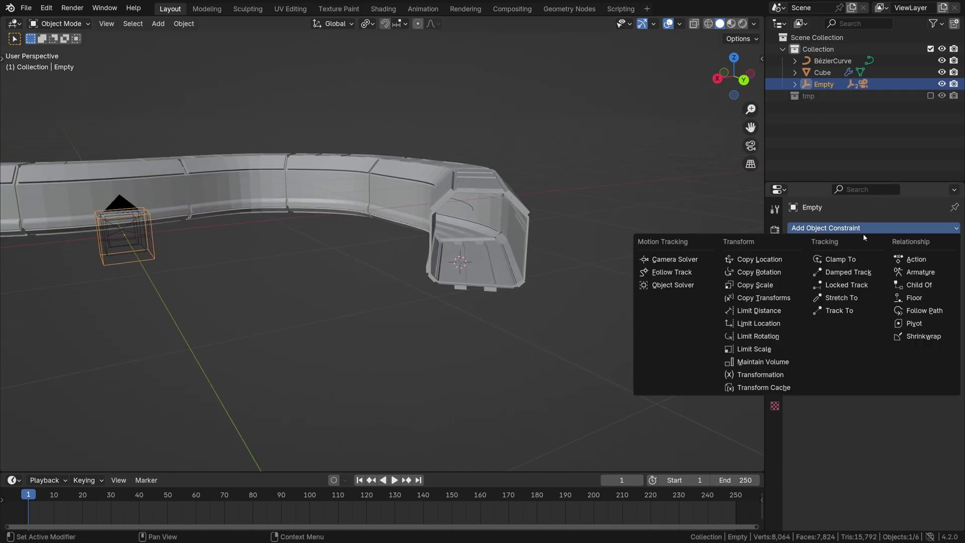
pyautogui.click(924, 311)
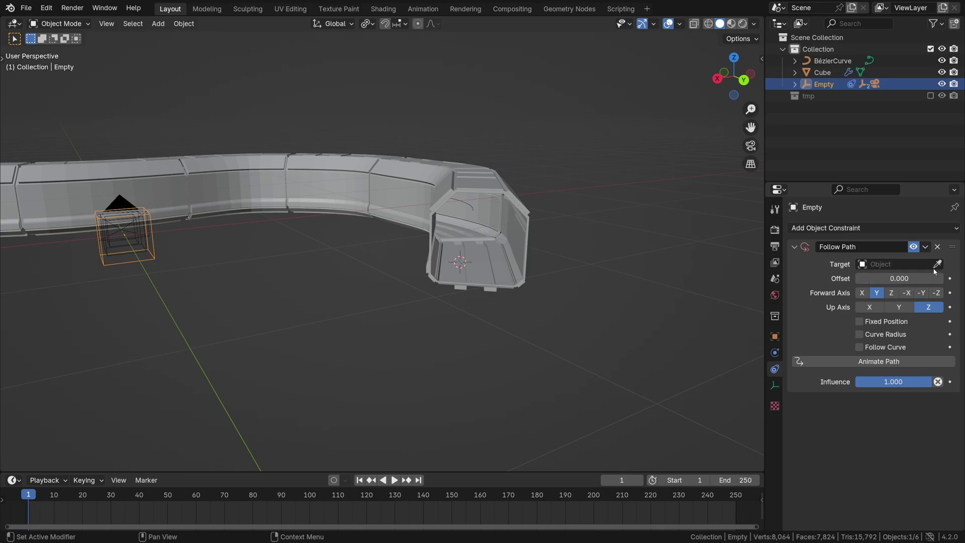
pyautogui.click(475, 205)
pyautogui.scroll(3, 475, 206)
# Play the Empty's motion along the curve with the tunnel walls see-through
pyautogui.moveTo(476, 205); pyautogui.dragTo(453, 221, button='middle')
pyautogui.hotkey('alt', 'z')
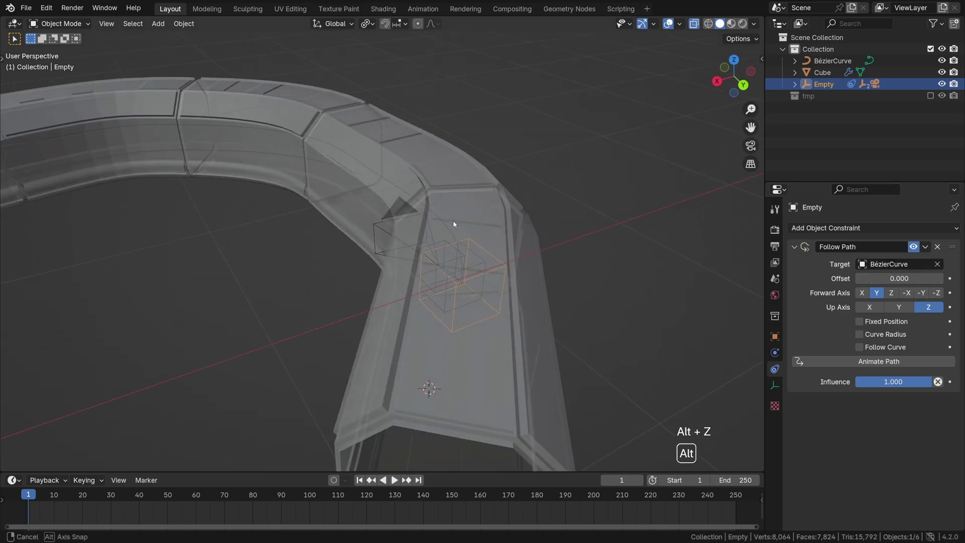
pyautogui.hotkey('shift', 'space')
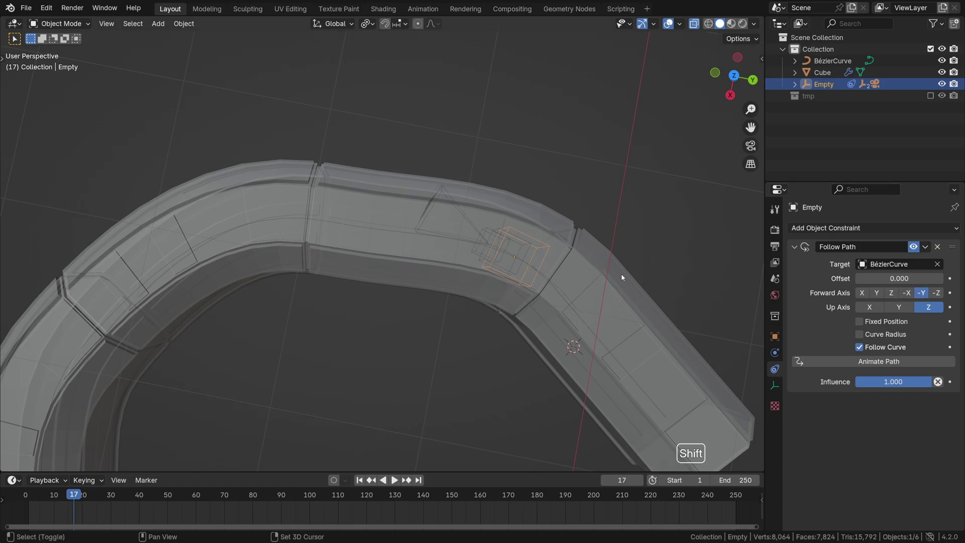
pyautogui.moveTo(583, 266)
pyautogui.mouseDown(button='middle')
pyautogui.moveTo(505, 388)
pyautogui.moveTo(685, 404)
pyautogui.mouseUp(button='middle')
pyautogui.hotkey('alt', 'z')
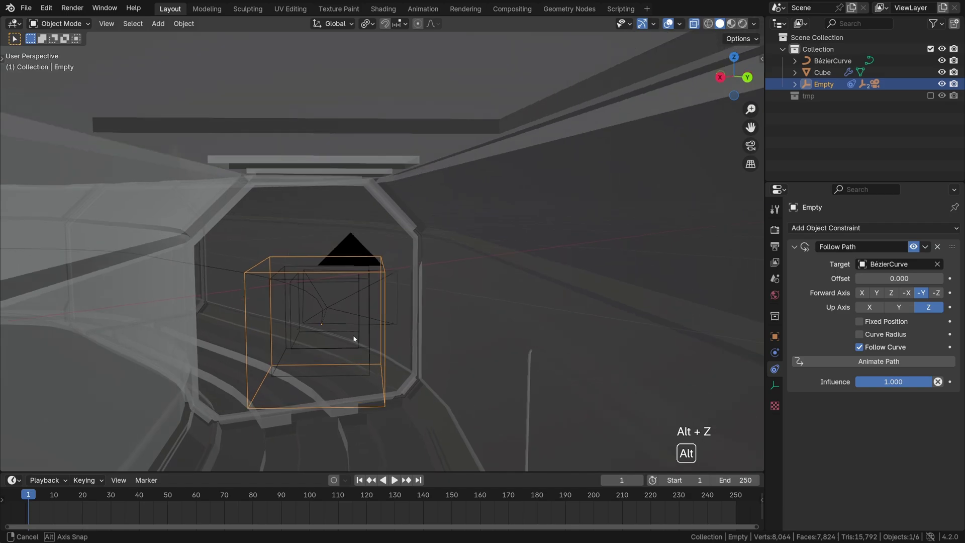
# Rotate the camera and then Empty.001 around the vertical Z axis
pyautogui.click(342, 313)
pyautogui.press('r')
pyautogui.press('z')
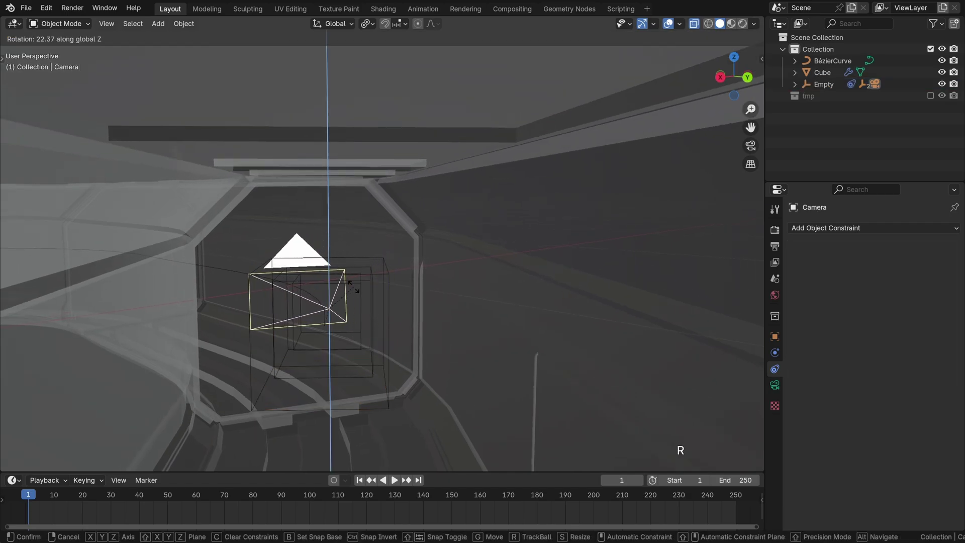
pyautogui.click(360, 285)
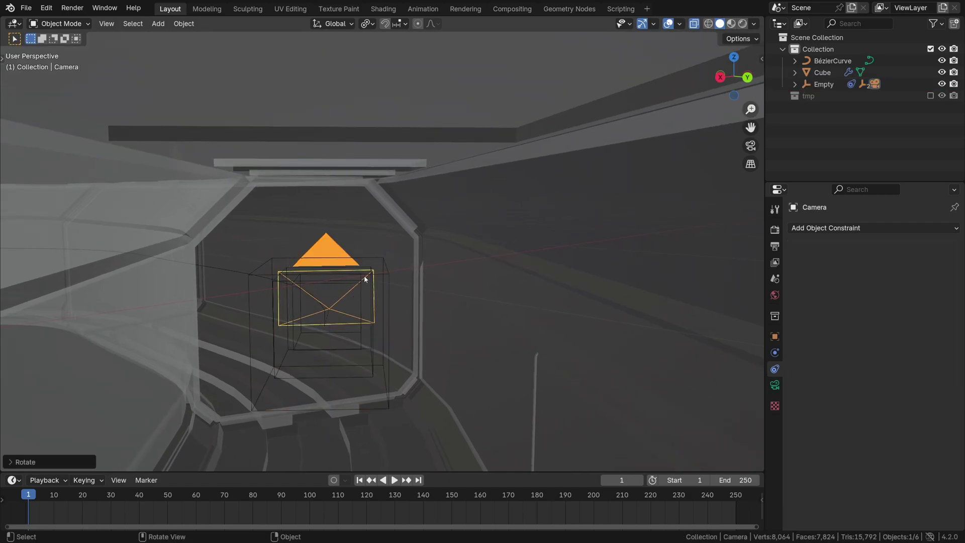
pyautogui.press('r')
pyautogui.press('z')
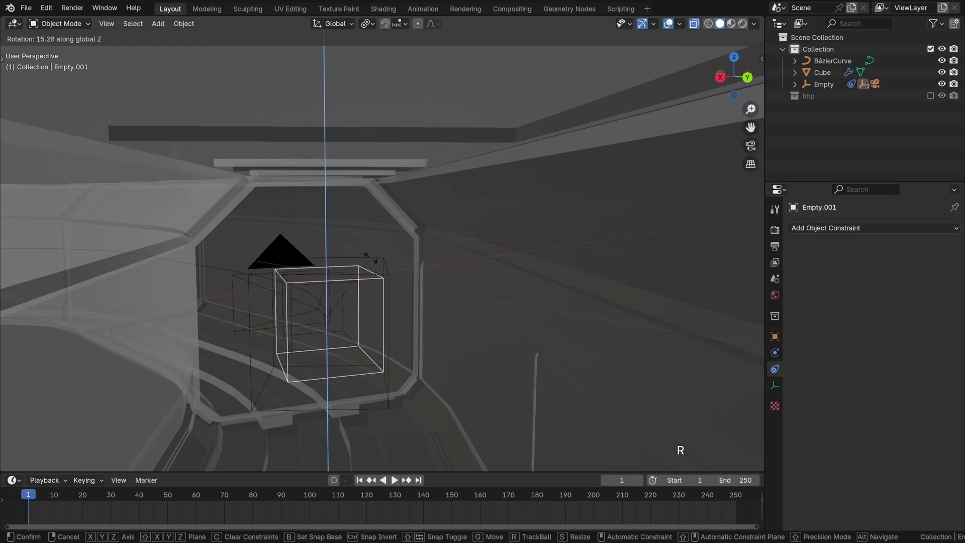
pyautogui.click(371, 273)
# Rotate Empty.002, Empty.001 and the main Empty around Z, then view through the camera
pyautogui.click(387, 261)
pyautogui.press('r')
pyautogui.press('z')
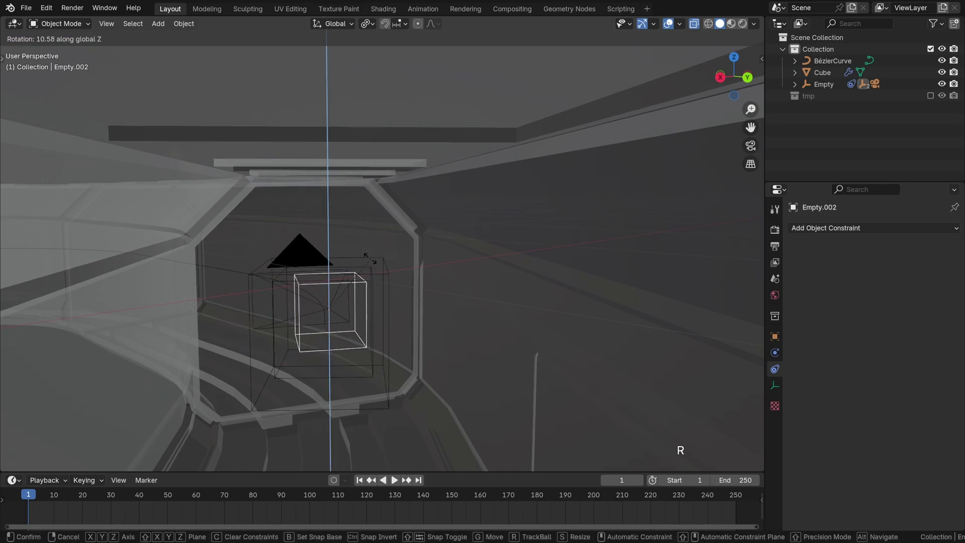
pyautogui.click(370, 270)
pyautogui.click(360, 253)
pyautogui.press('r')
pyautogui.press('z')
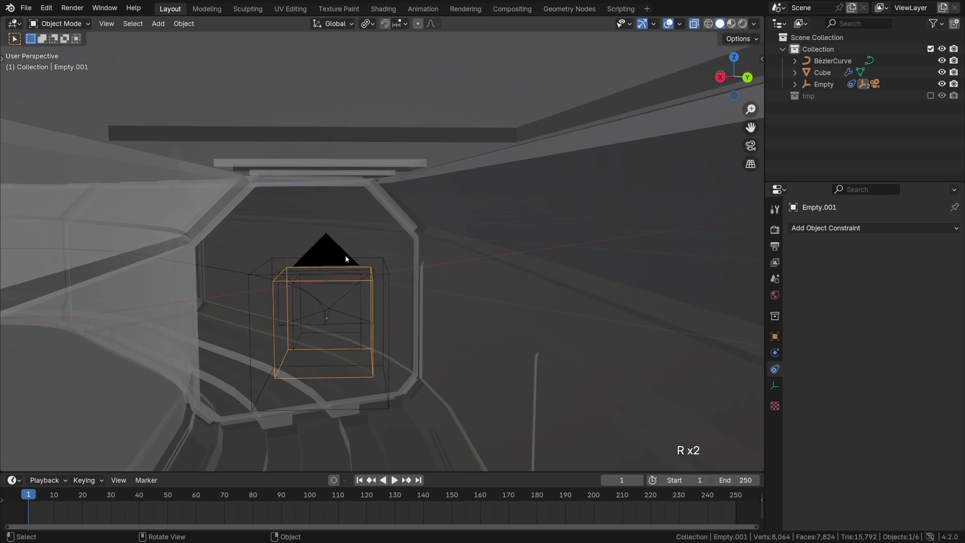
pyautogui.click(395, 252)
pyautogui.press('r')
pyautogui.press('z')
pyautogui.click(370, 253)
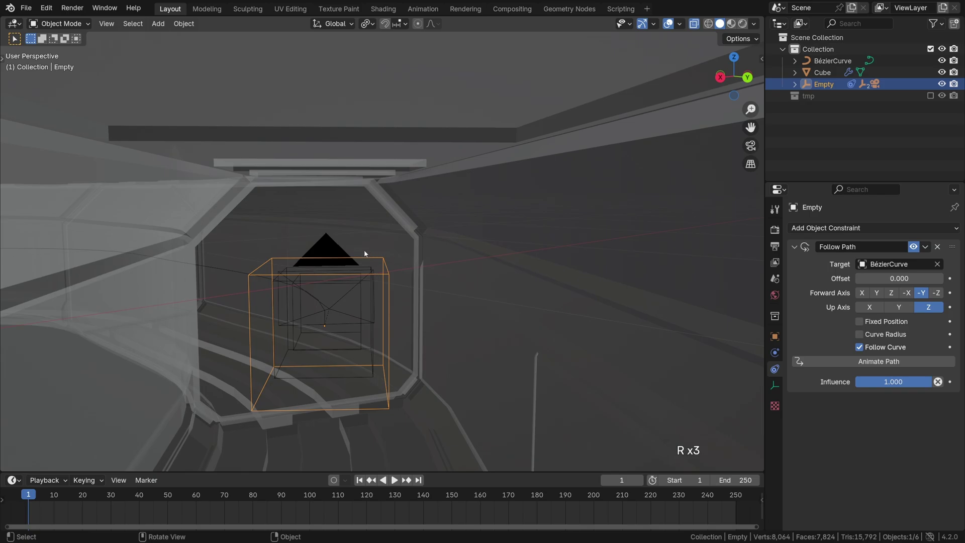
pyautogui.press('KP_0')
# Aim the camera by rotating the Empty and keyframe its rotation at frame 1
pyautogui.press('r')
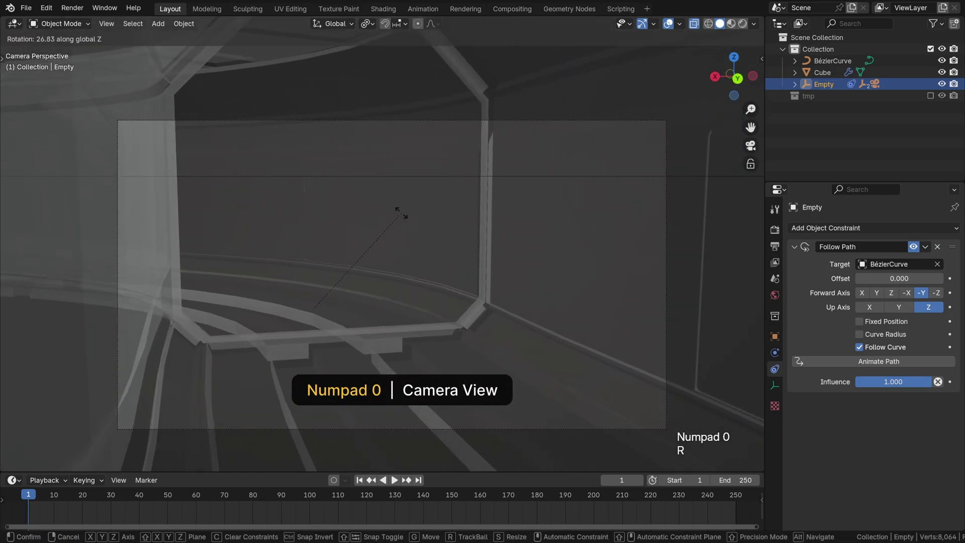
pyautogui.click(402, 217)
pyautogui.hotkey('alt', 'z')
pyautogui.press('r')
pyautogui.press('r')
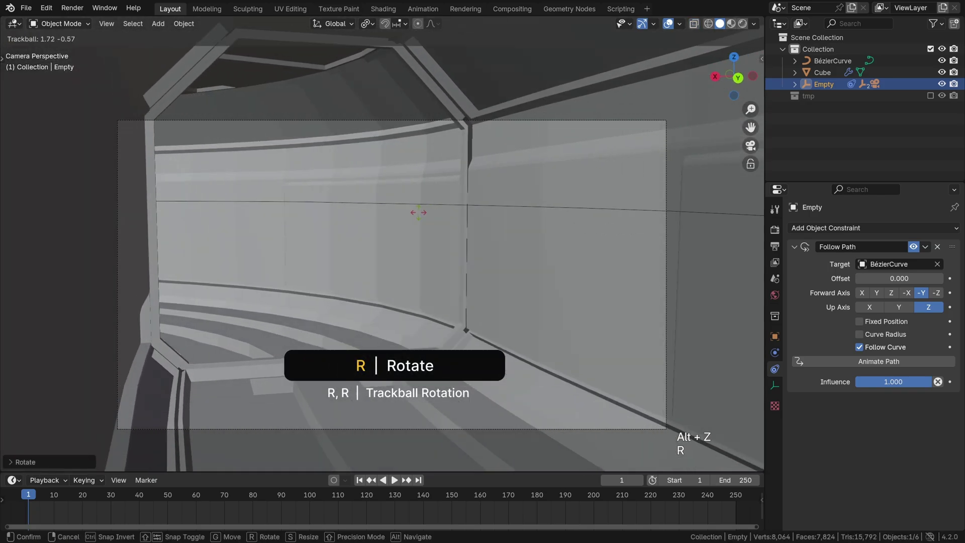
pyautogui.click(420, 216)
pyautogui.press('i')
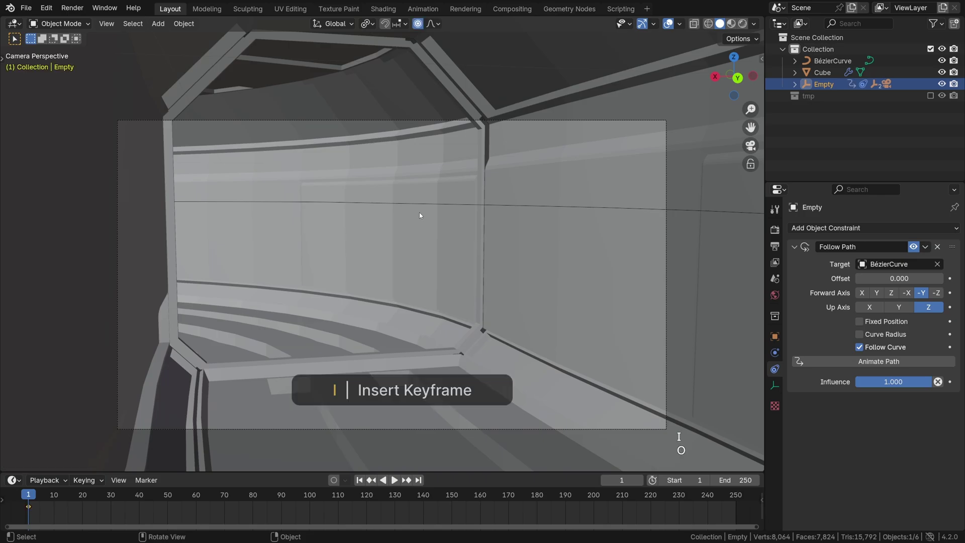
pyautogui.press('o')
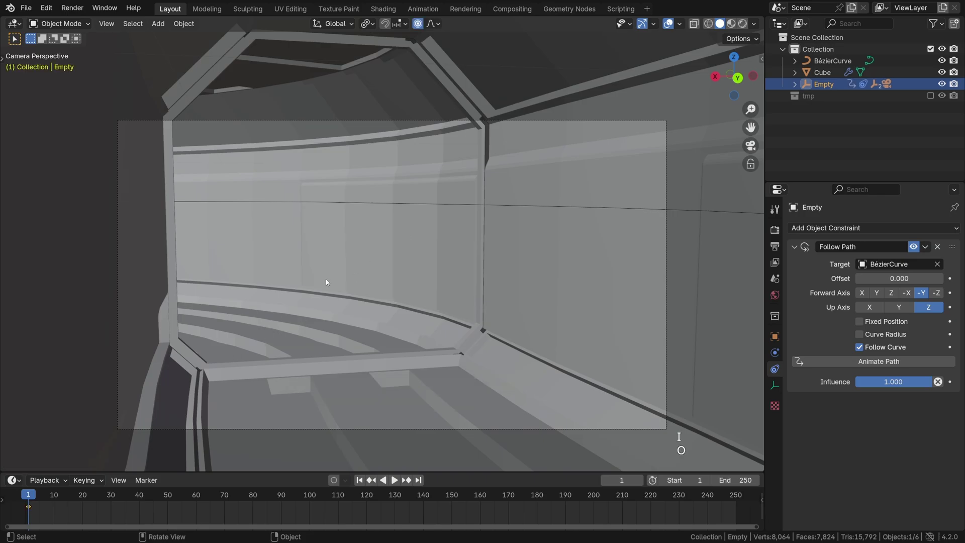
pyautogui.rightClick(326, 280)
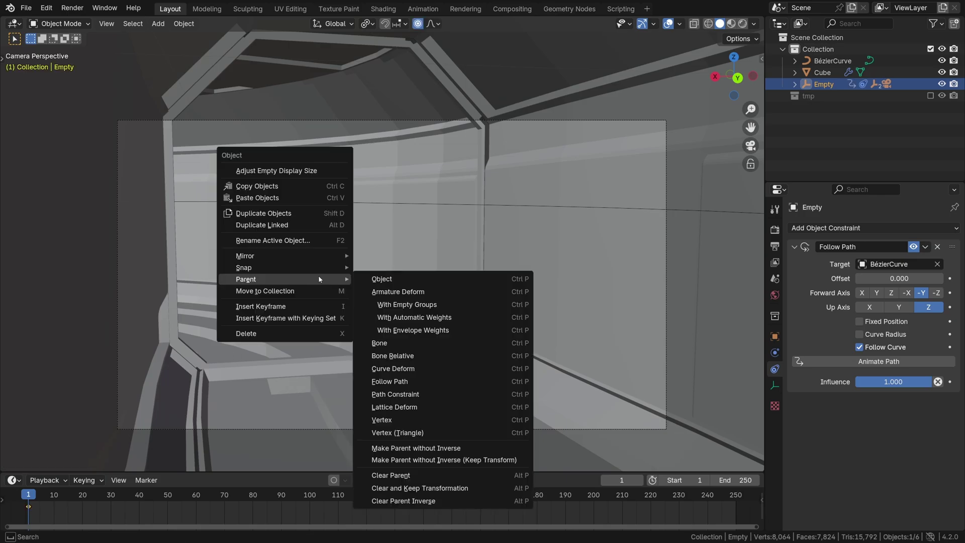
pyautogui.click(289, 309)
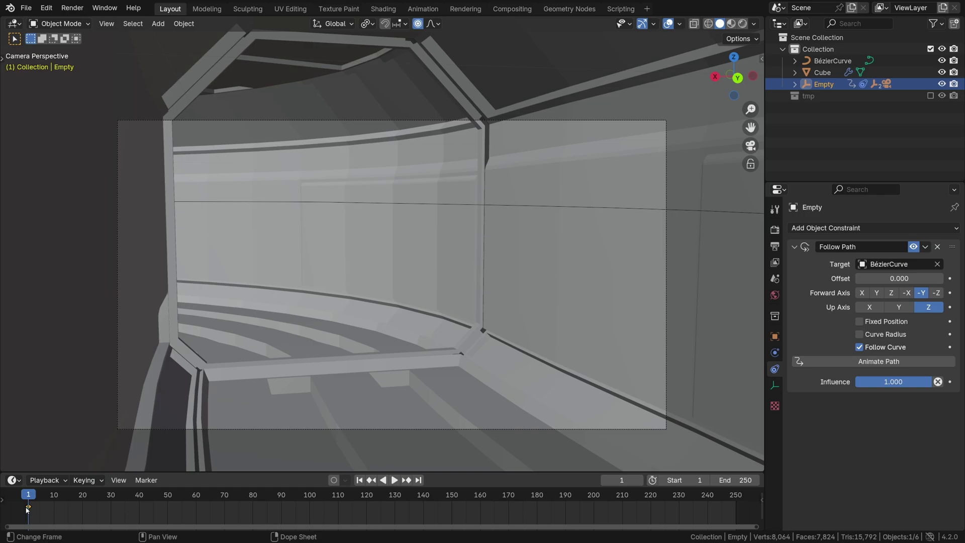
# At frame 22, re-aim the Empty along the corridor and keyframe it
pyautogui.press('space')
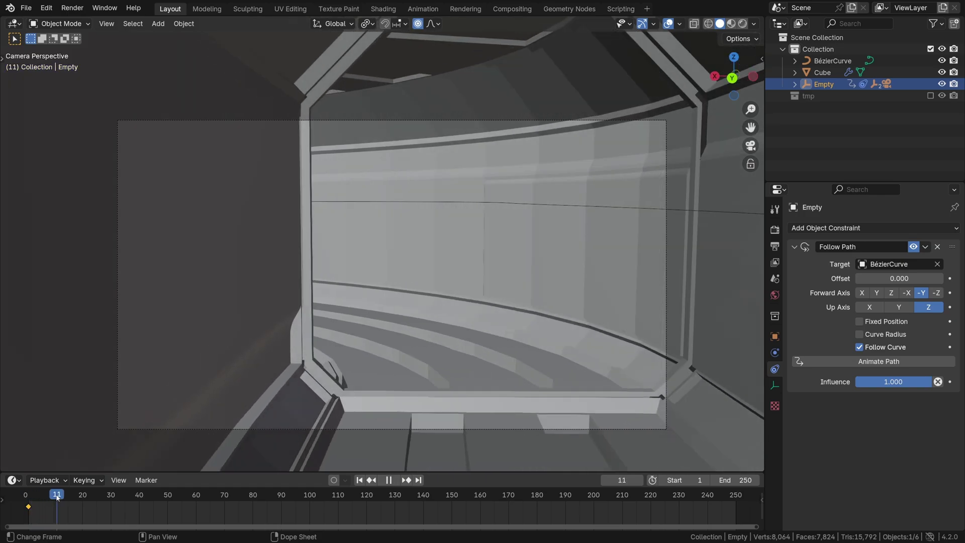
pyautogui.moveTo(78, 498); pyautogui.dragTo(89, 498)
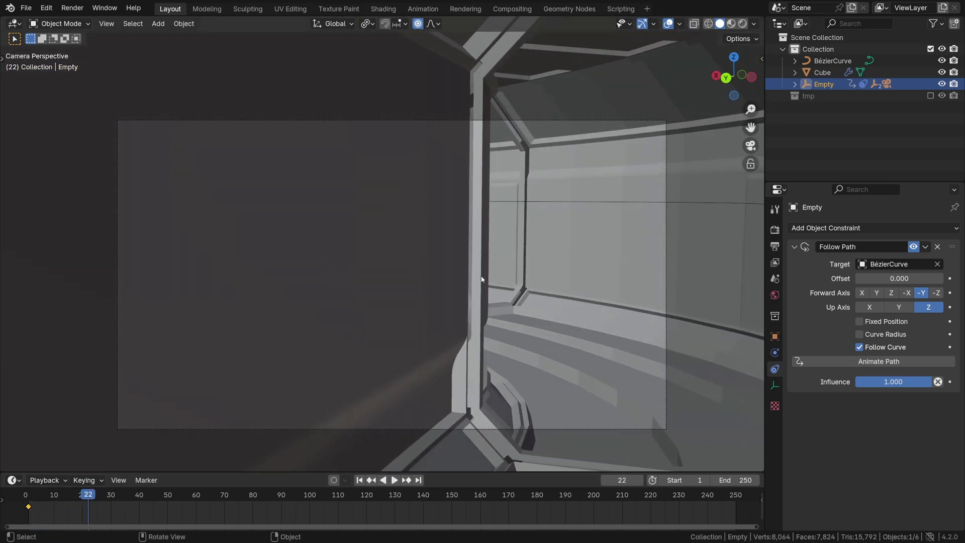
pyautogui.press('r')
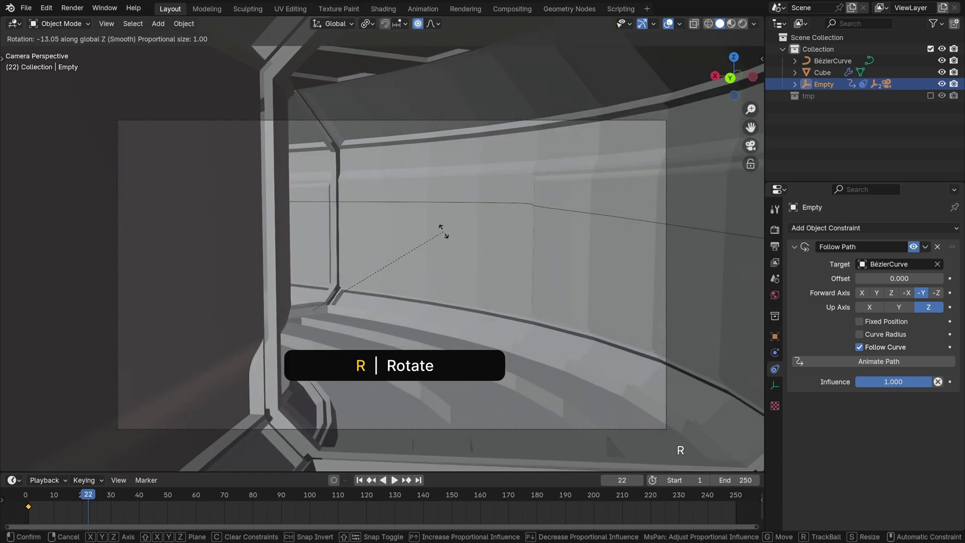
pyautogui.click(451, 236)
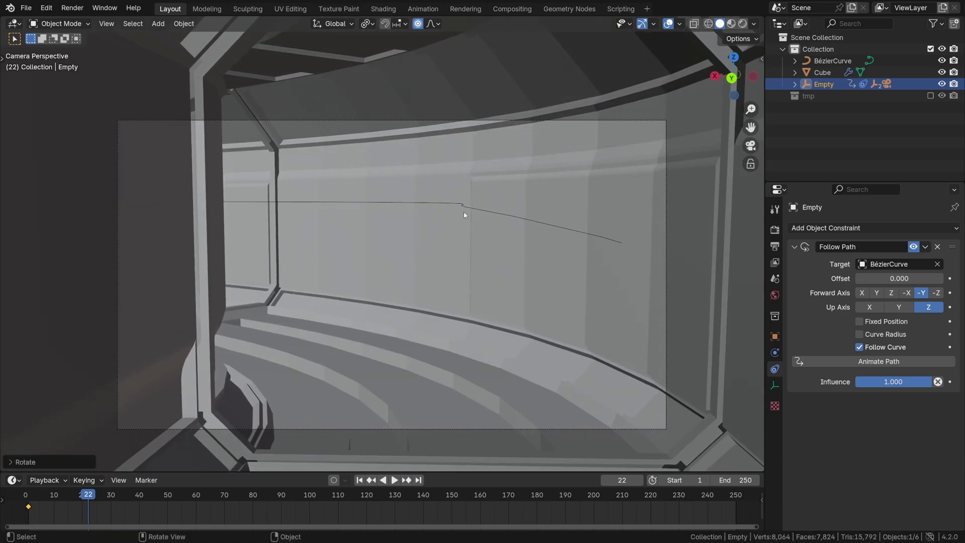
pyautogui.press('Left')
pyautogui.press('Left')
pyautogui.press('Left')
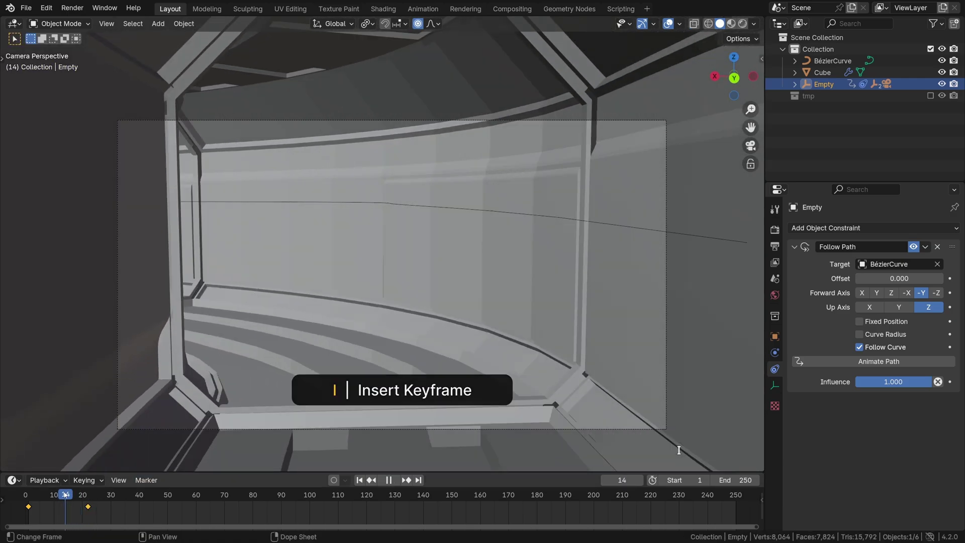
pyautogui.hotkey('shift', 'Left')
# At frame 46, re-aim the Empty and play back the motion
pyautogui.press('space')
pyautogui.moveTo(66, 495); pyautogui.dragTo(157, 497)
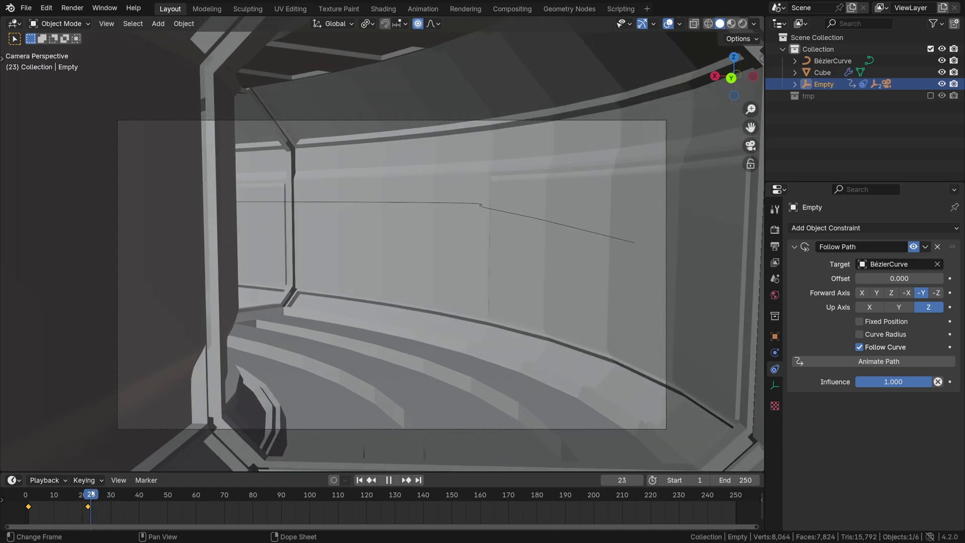
pyautogui.press('r')
pyautogui.press('r')
pyautogui.press('r')
pyautogui.click(502, 200)
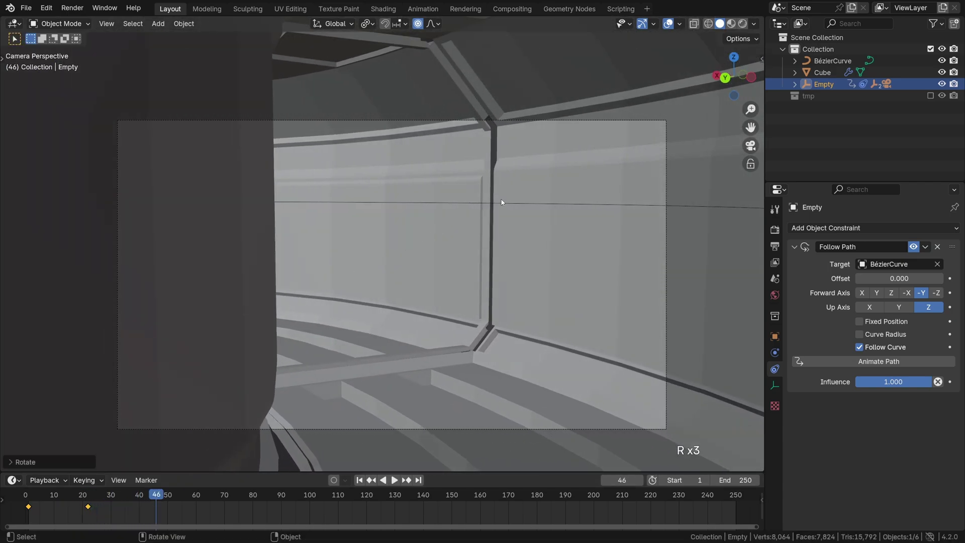
pyautogui.hotkey('shift', 'space')
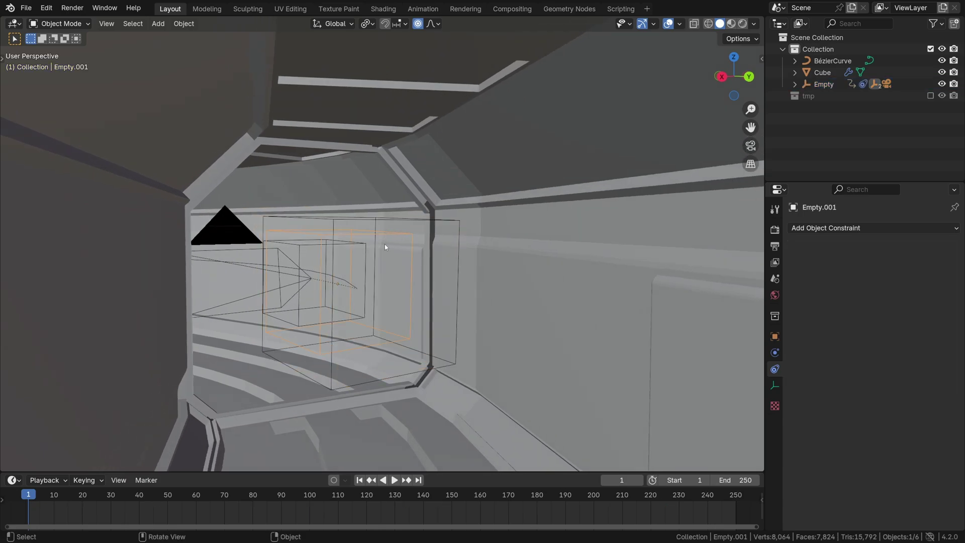
# In camera view, keyframe Empty.001 at frame 1 and preview the motion
pyautogui.press('KP_0')
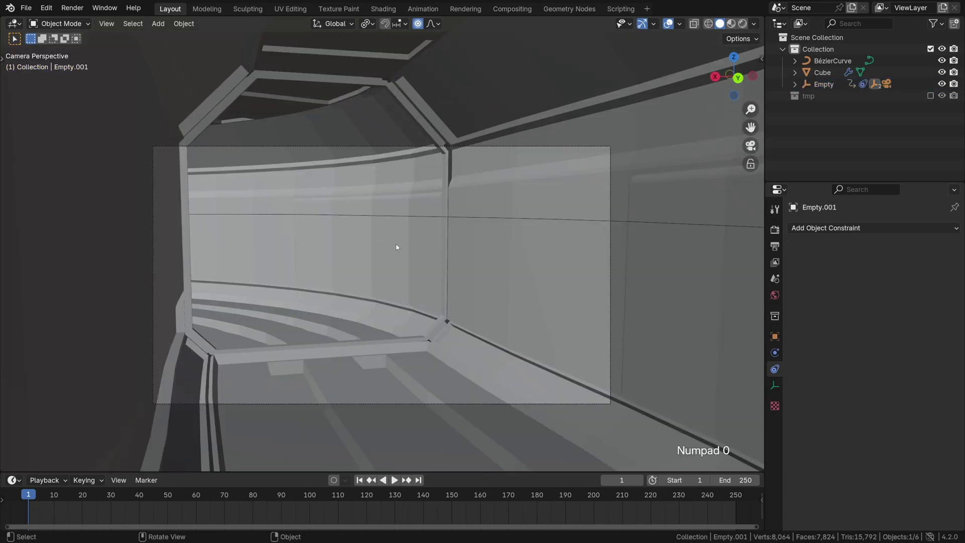
pyautogui.rightClick(334, 278)
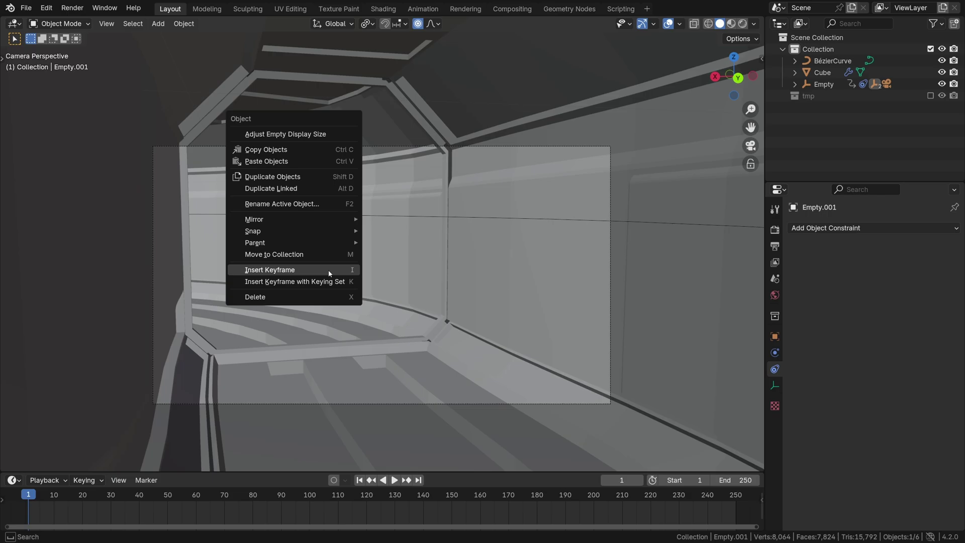
pyautogui.click(328, 270)
pyautogui.hotkey('shift', 'space')
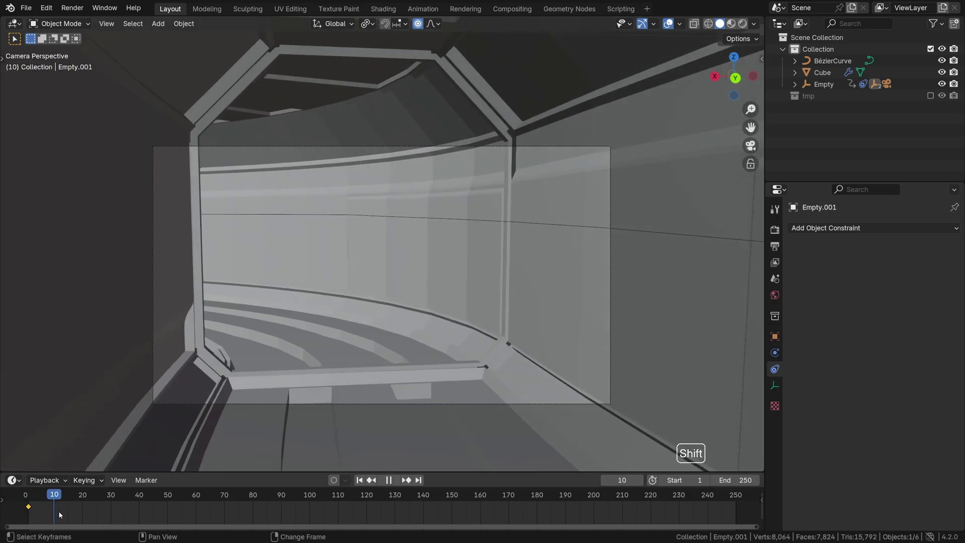
pyautogui.hotkey('shift', 'space')
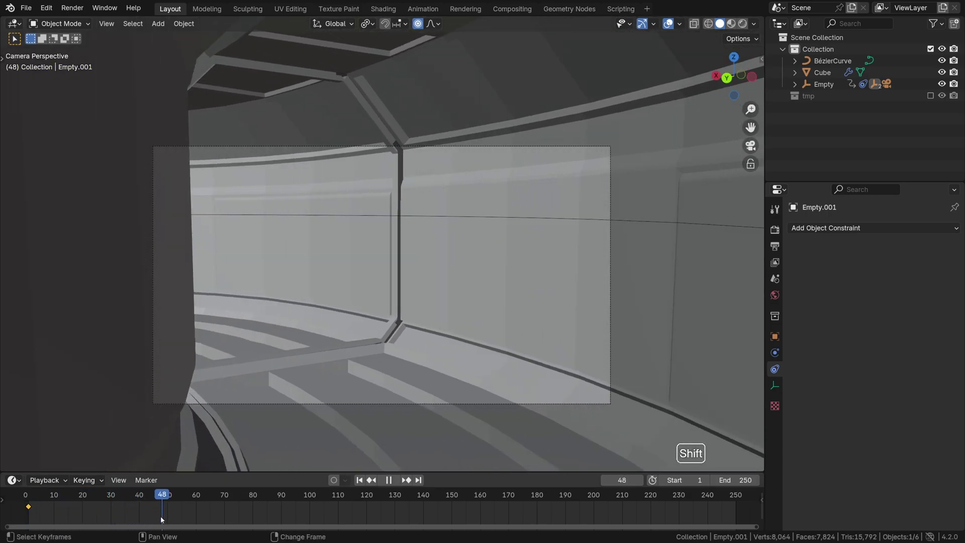
# Rotate Empty.001 and keyframe its rotation at frame 48
pyautogui.press('r')
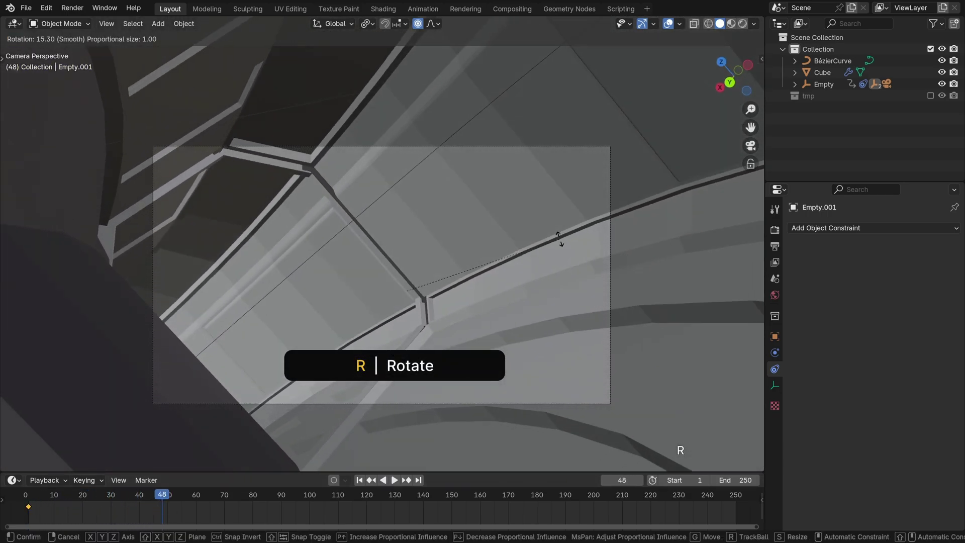
pyautogui.click(560, 238)
pyautogui.rightClick(479, 222)
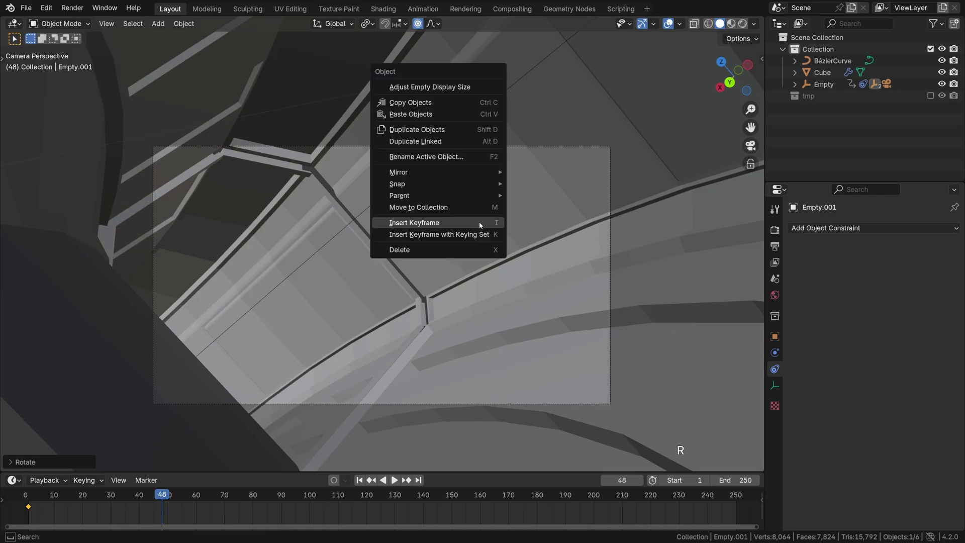
pyautogui.click(480, 222)
# Keyframe a new Empty.001 rotation at frame 124, then replay from the start
pyautogui.moveTo(171, 504); pyautogui.dragTo(376, 503)
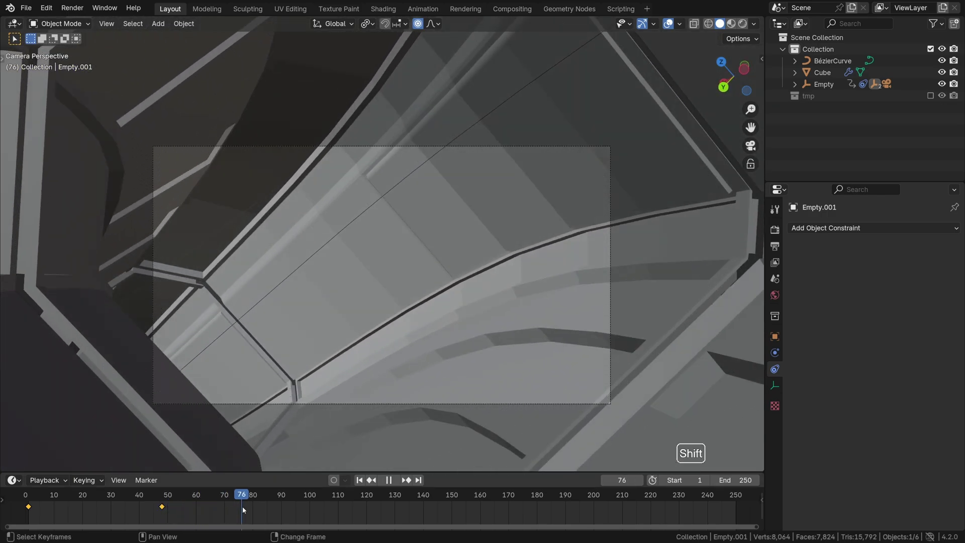
pyautogui.press('r')
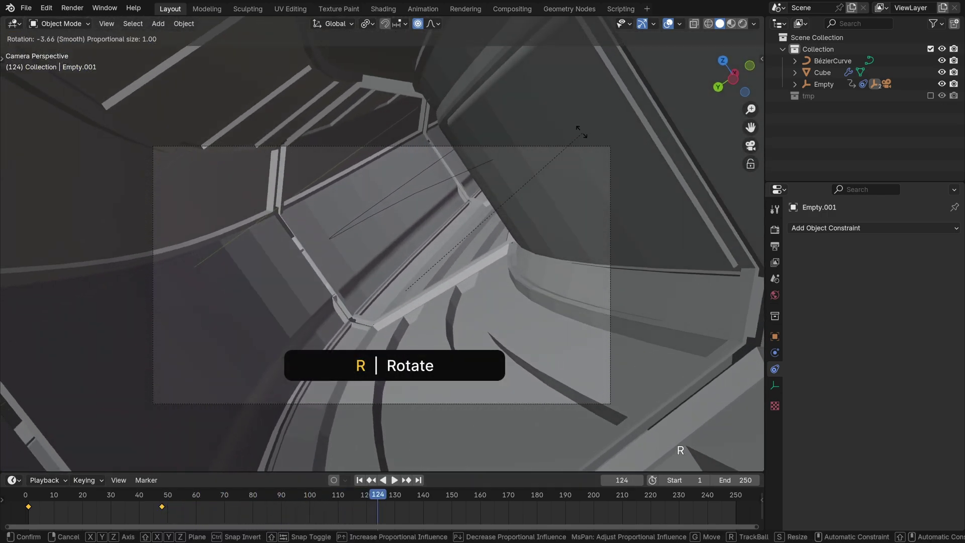
pyautogui.click(436, 164)
pyautogui.rightClick(436, 165)
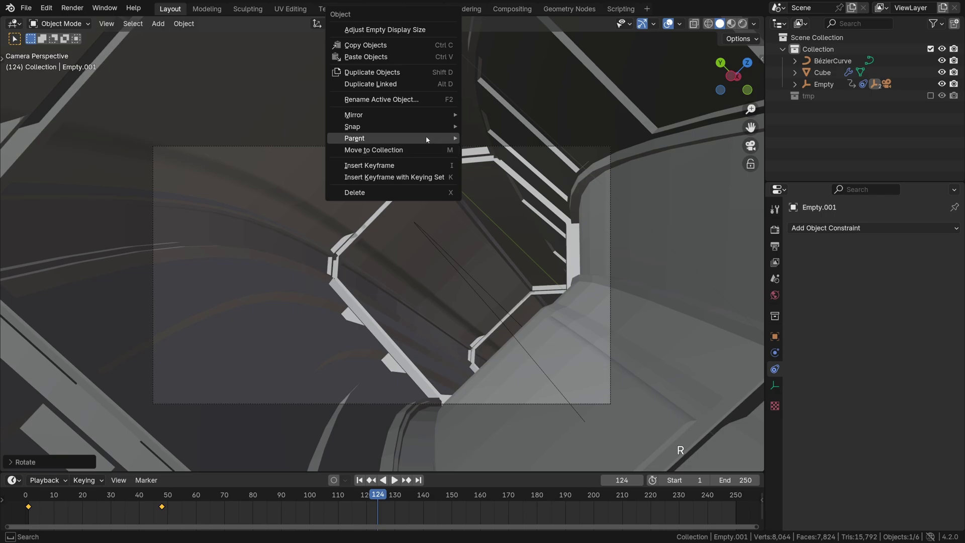
pyautogui.click(411, 165)
pyautogui.hotkey('shift', 'Left')
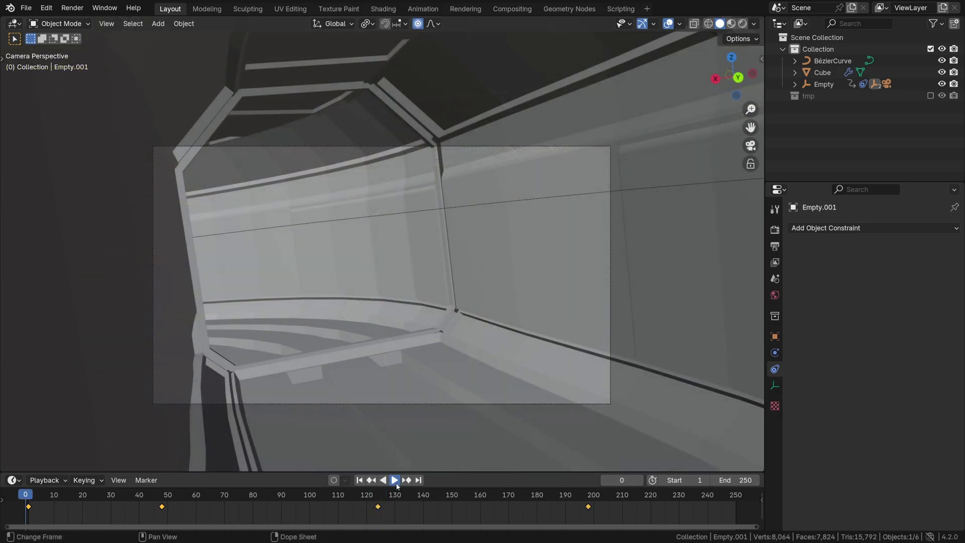
pyautogui.click(395, 481)
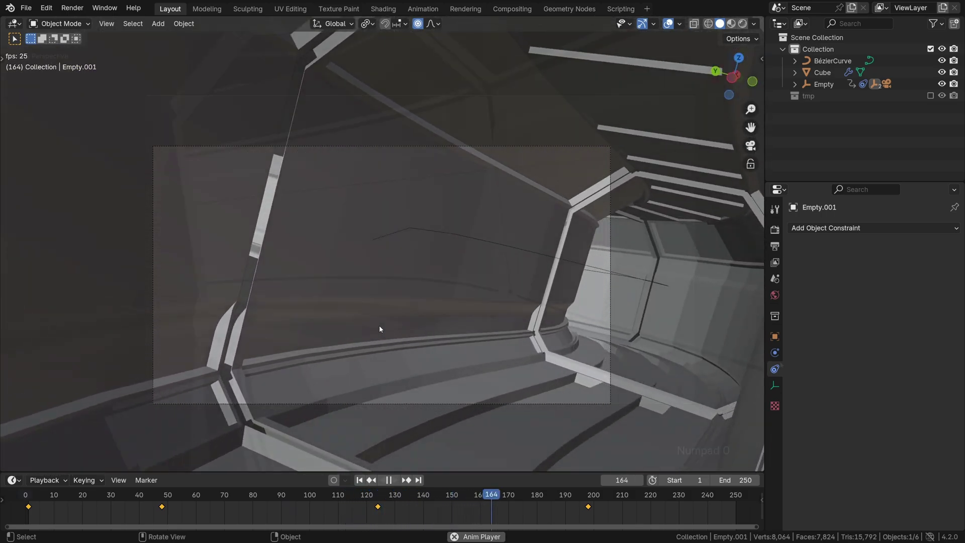
# Widen the camera to a 12 mm focal length and replay the fly-through
pyautogui.press('Escape')
pyautogui.press('KP_0')
pyautogui.click(777, 387)
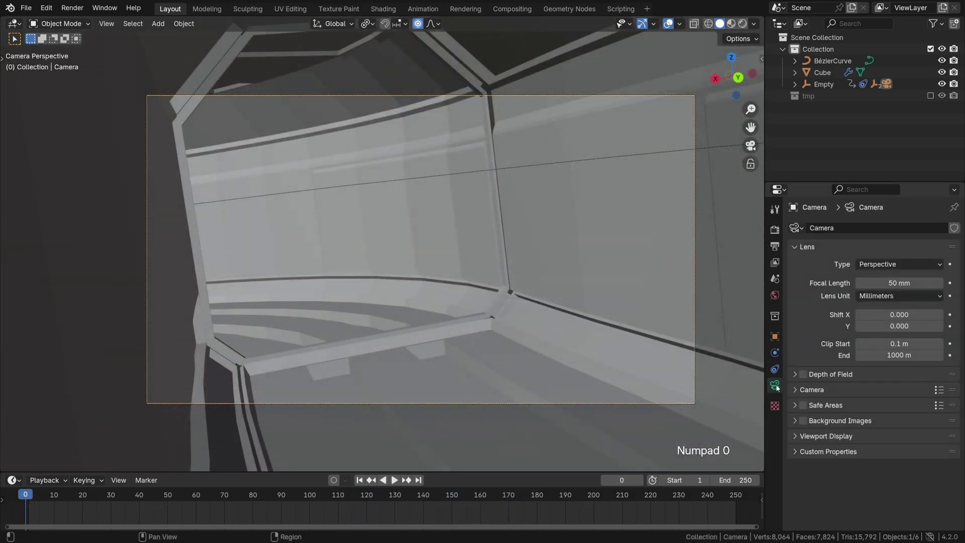
pyautogui.moveTo(899, 283)
pyautogui.mouseDown()
pyautogui.moveTo(830, 283)
pyautogui.moveTo(893, 283)
pyautogui.mouseUp()
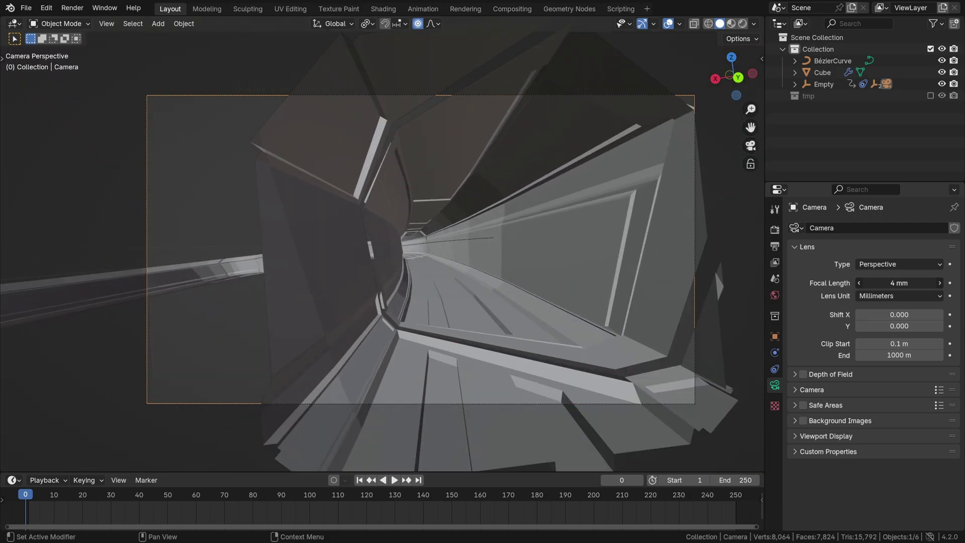
pyautogui.hotkey('shift', 'space')
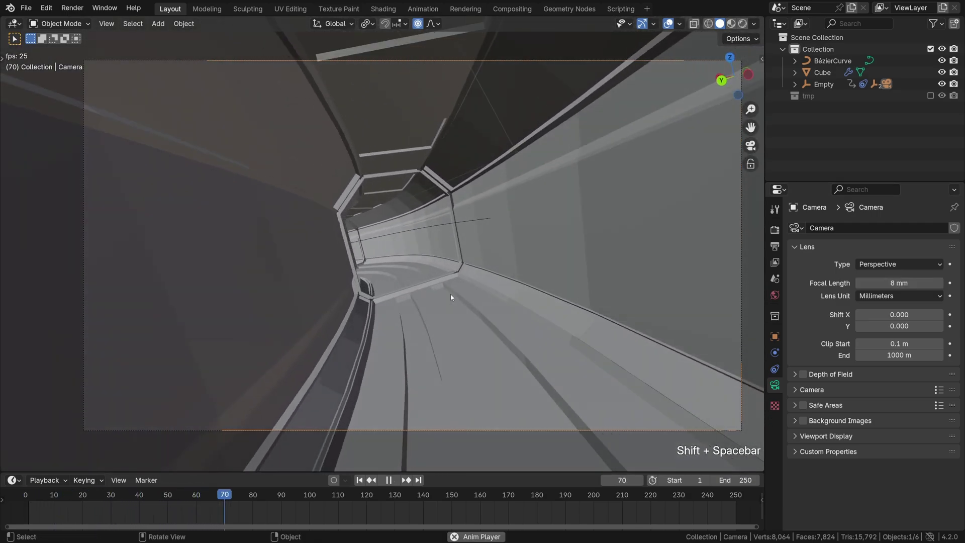
pyautogui.scroll(2, 451, 294)
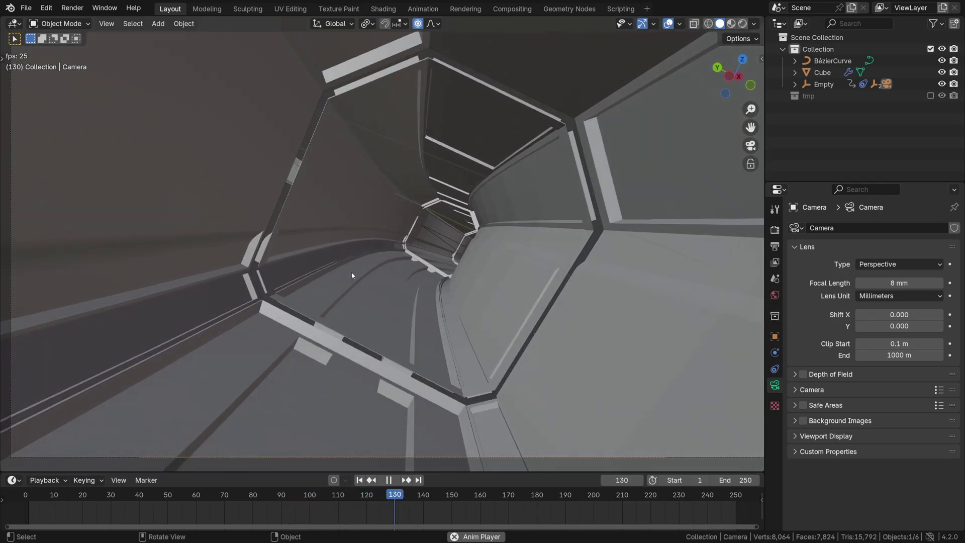
pyautogui.moveTo(868, 283); pyautogui.dragTo(882, 283)
pyautogui.hotkey('shift', 'Left')
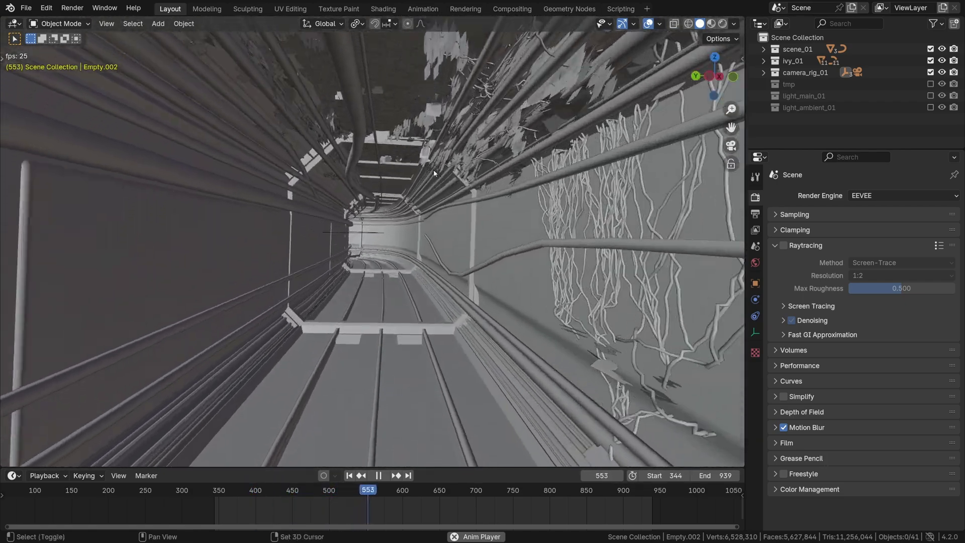
# Rewind to frame 344, keep EEVEE as the render engine, and preview in Rendered shading
pyautogui.press('space')
pyautogui.click(528, 211)
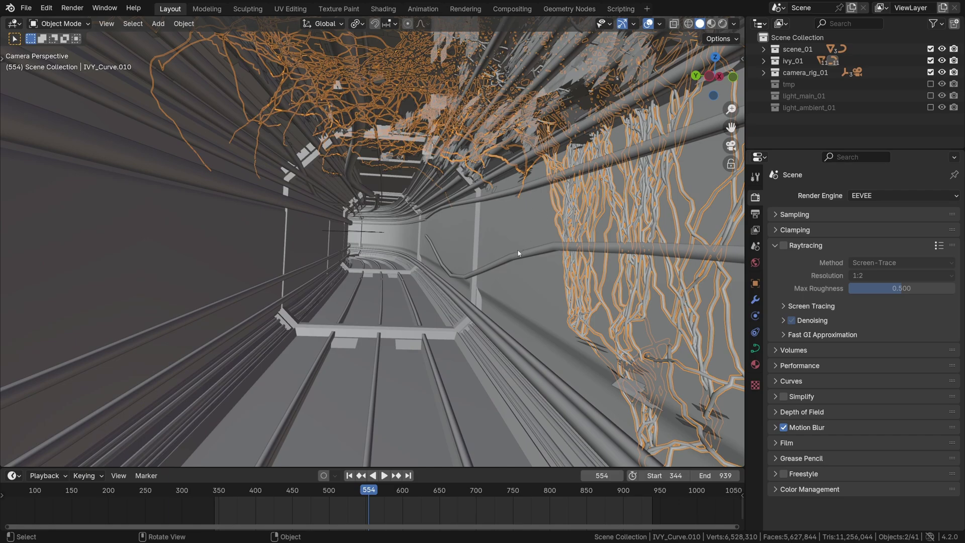
pyautogui.hotkey('shift', 'Left')
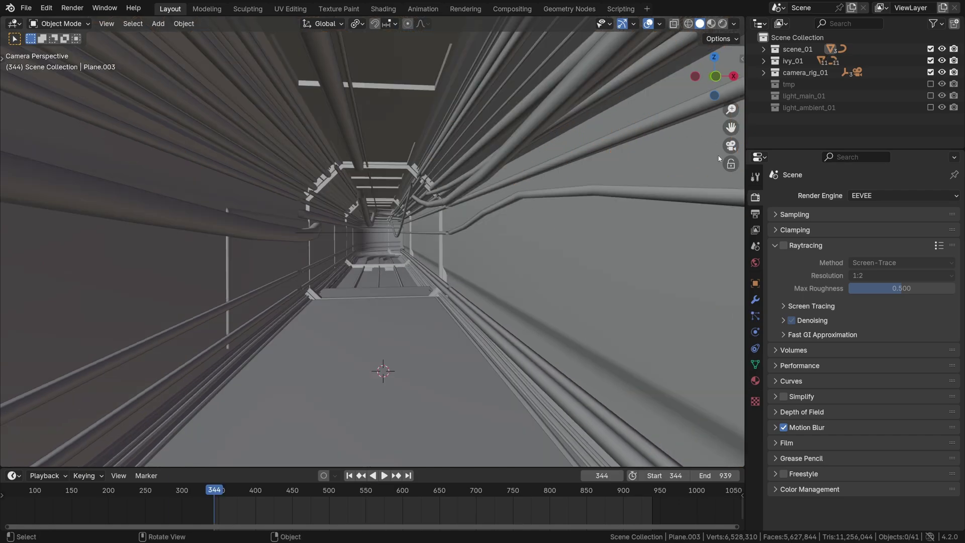
pyautogui.click(867, 197)
pyautogui.click(874, 213)
pyautogui.click(723, 23)
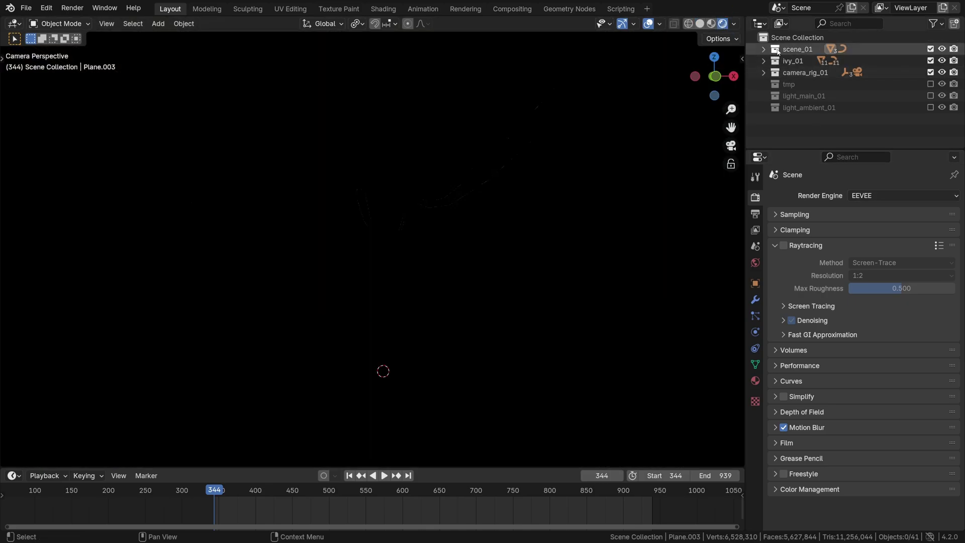
# Add an area light, then raise, scale and slide it into place
pyautogui.hotkey('shift', 'a')
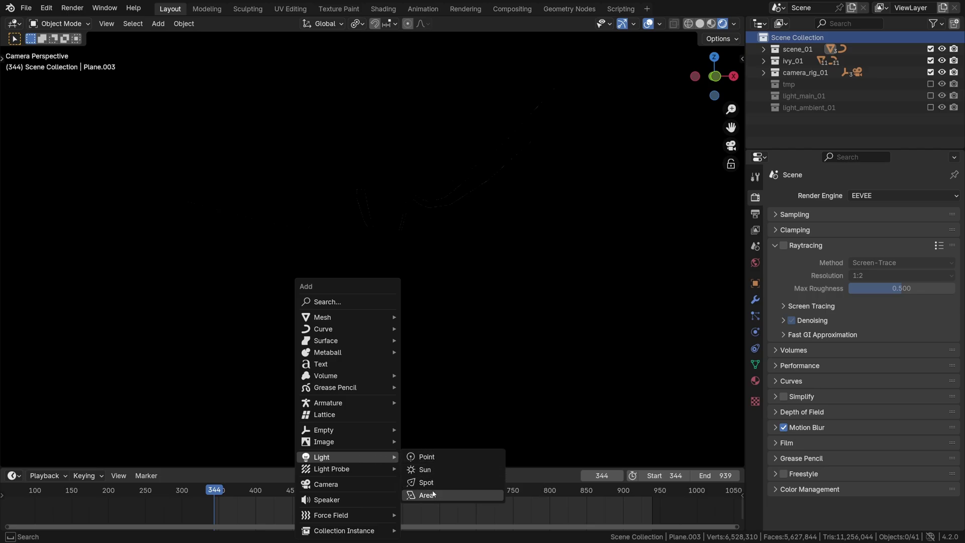
pyautogui.click(433, 494)
pyautogui.press('g')
pyautogui.press('z')
pyautogui.press('Return')
pyautogui.press('s')
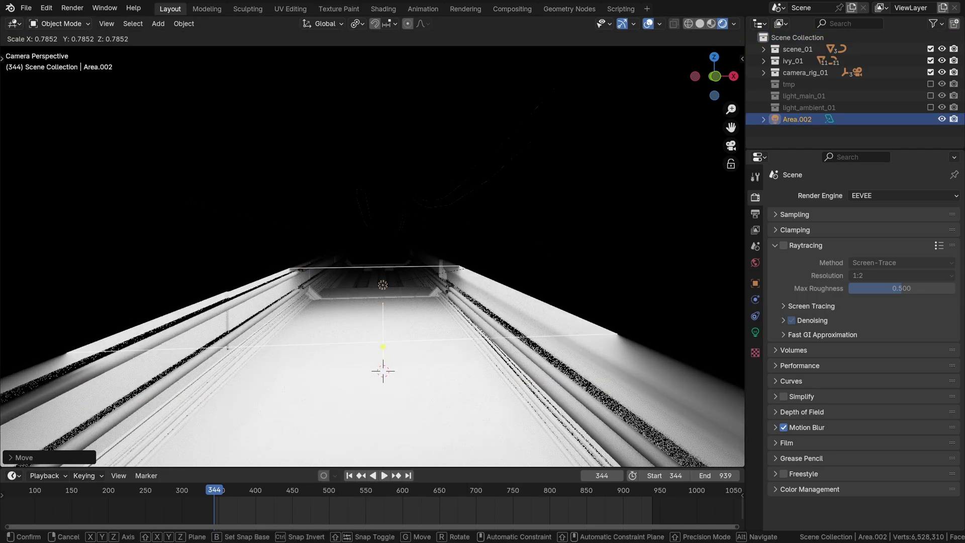
pyautogui.press('Return')
pyautogui.press('g')
pyautogui.hotkey('shift', 'z')
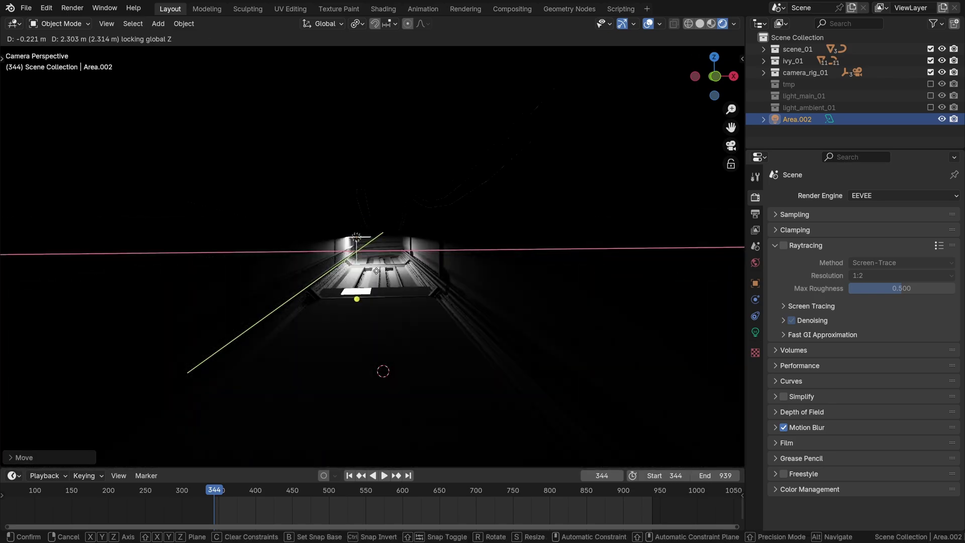
pyautogui.press('Return')
# Make the area light red and move it further down the corridor
pyautogui.click(754, 333)
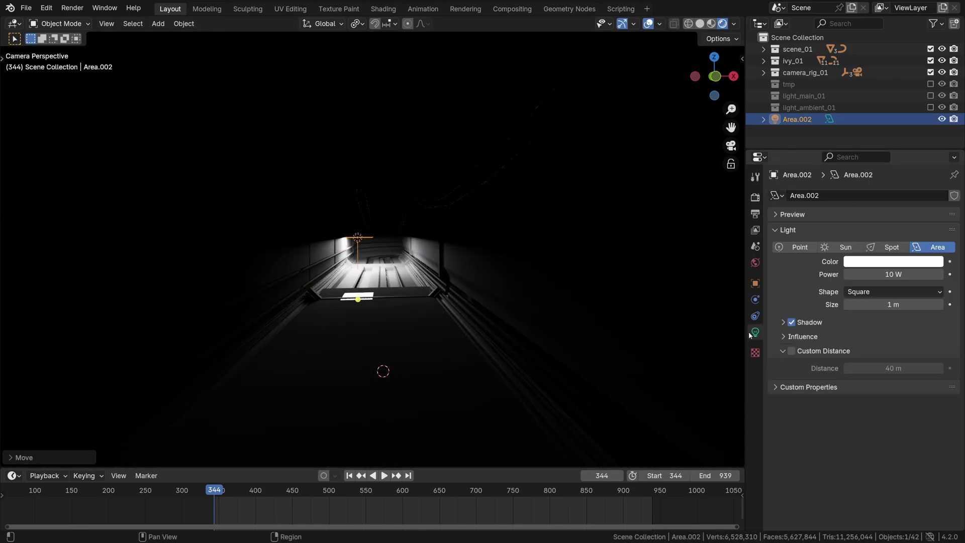
pyautogui.click(872, 261)
pyautogui.moveTo(869, 147); pyautogui.dragTo(869, 181)
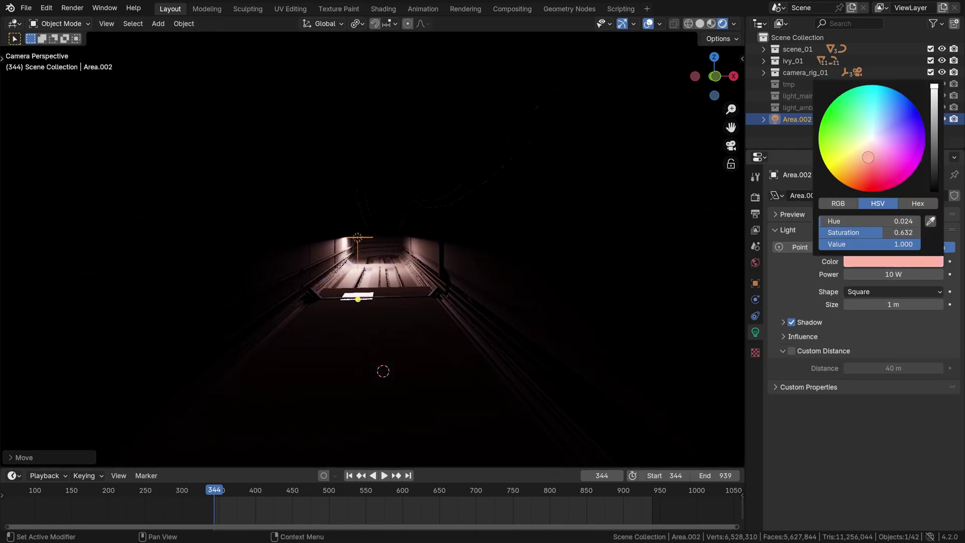
pyautogui.press('g')
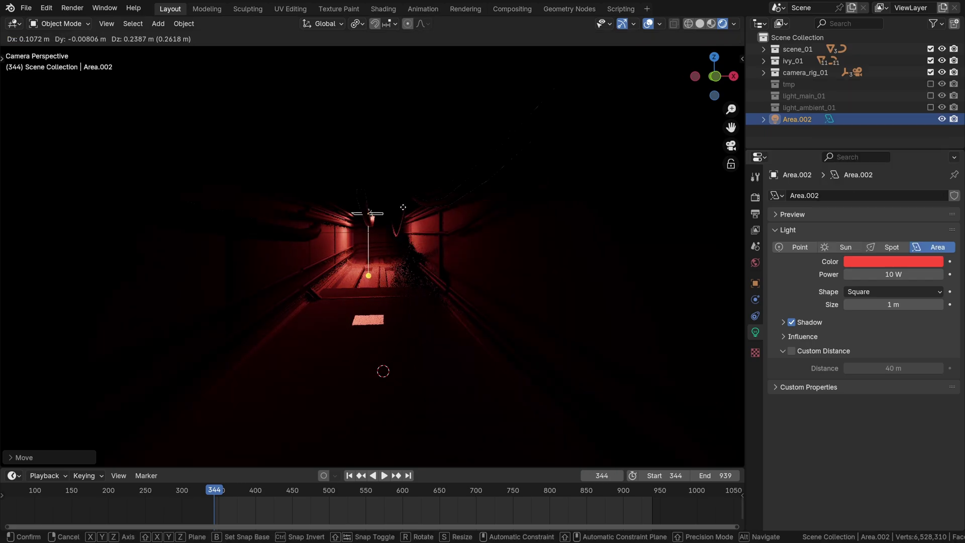
pyautogui.click(399, 192)
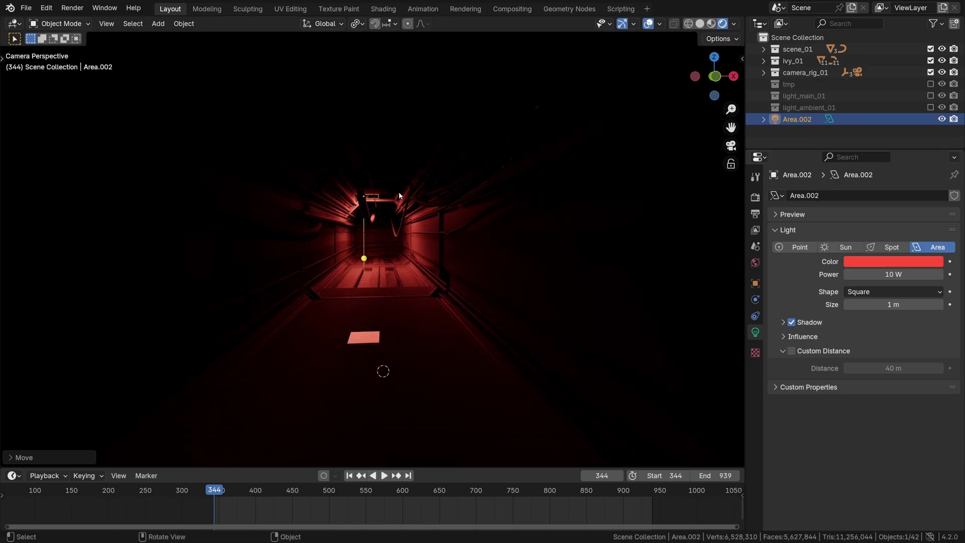
# Lower the area light to 1.8 W with a 1.8 m custom distance
pyautogui.moveTo(894, 275); pyautogui.dragTo(853, 274)
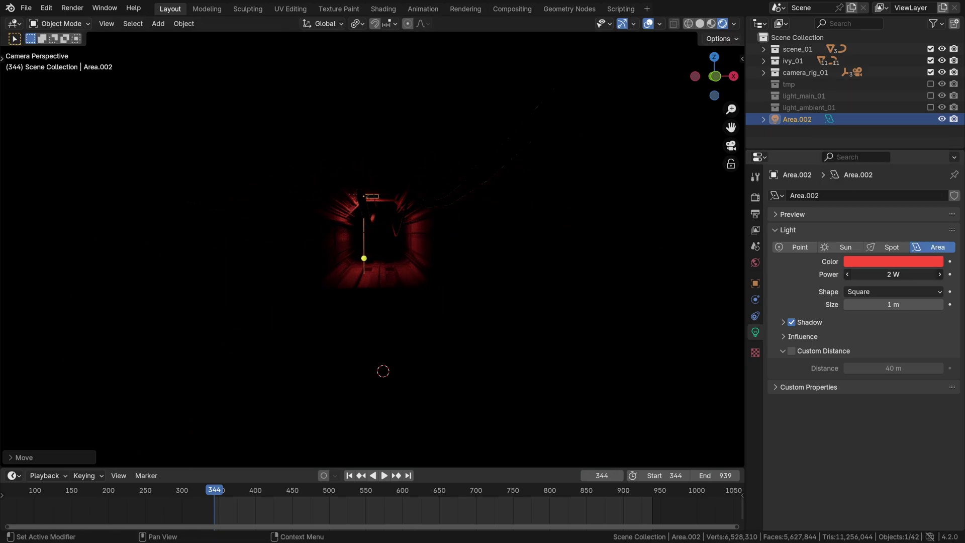
pyautogui.click(793, 353)
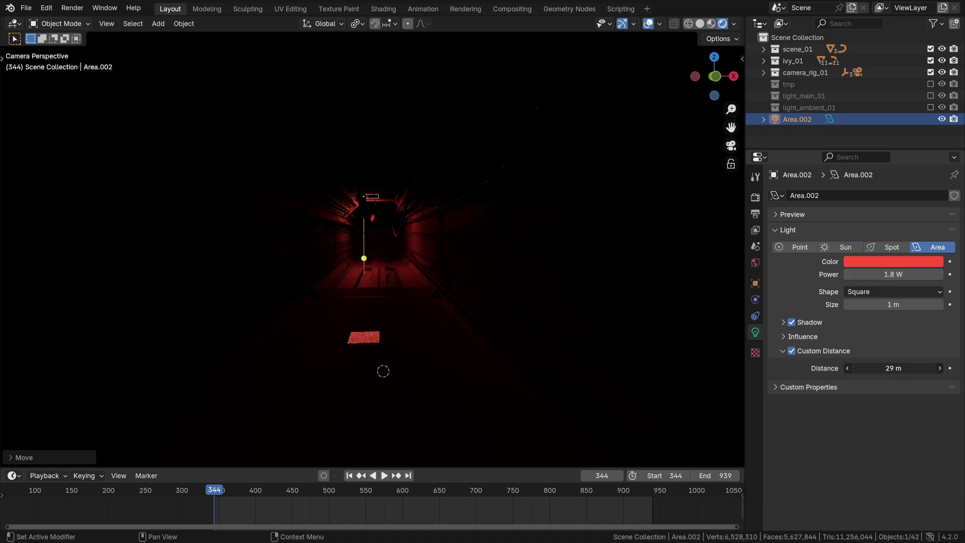
pyautogui.moveTo(894, 369); pyautogui.dragTo(867, 368)
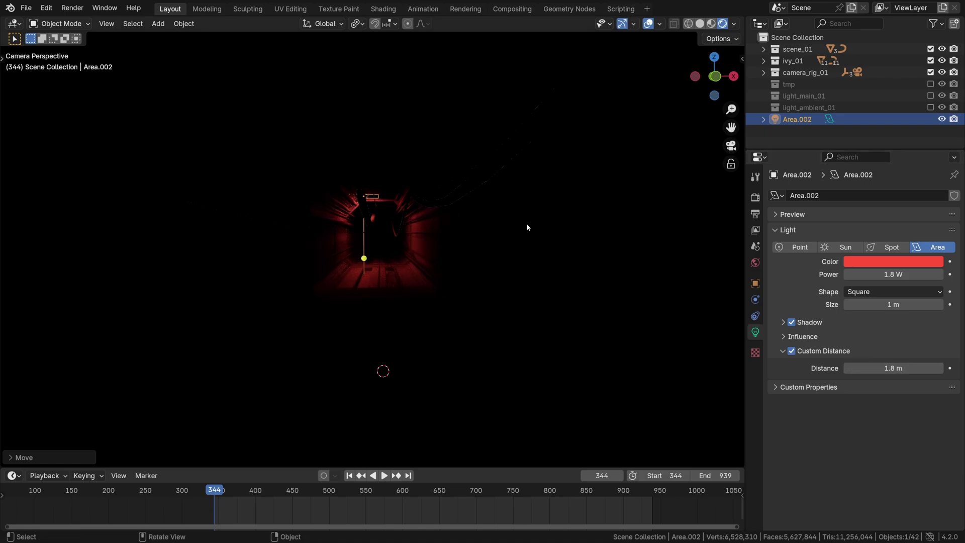
# Add a point light and place it further up the tunnel
pyautogui.hotkey('shift', 'a')
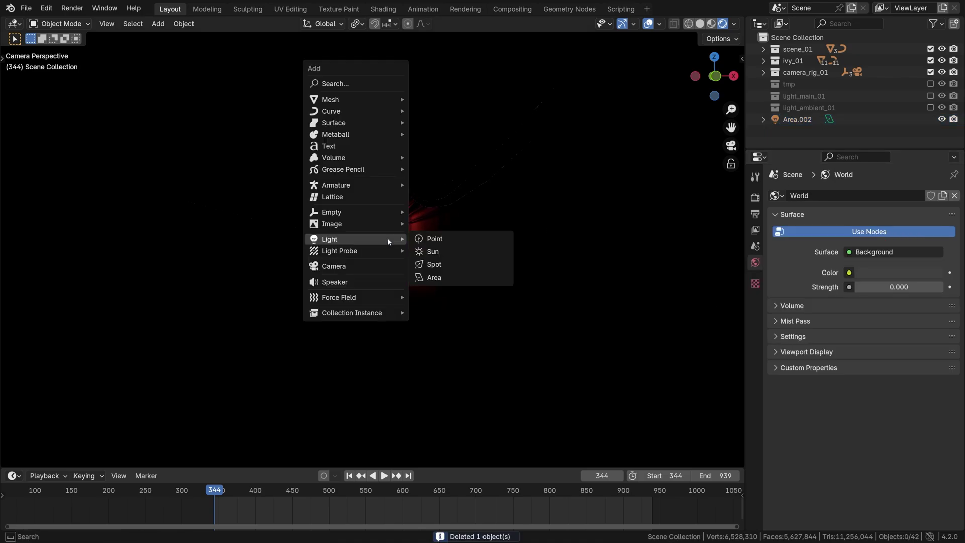
pyautogui.click(431, 241)
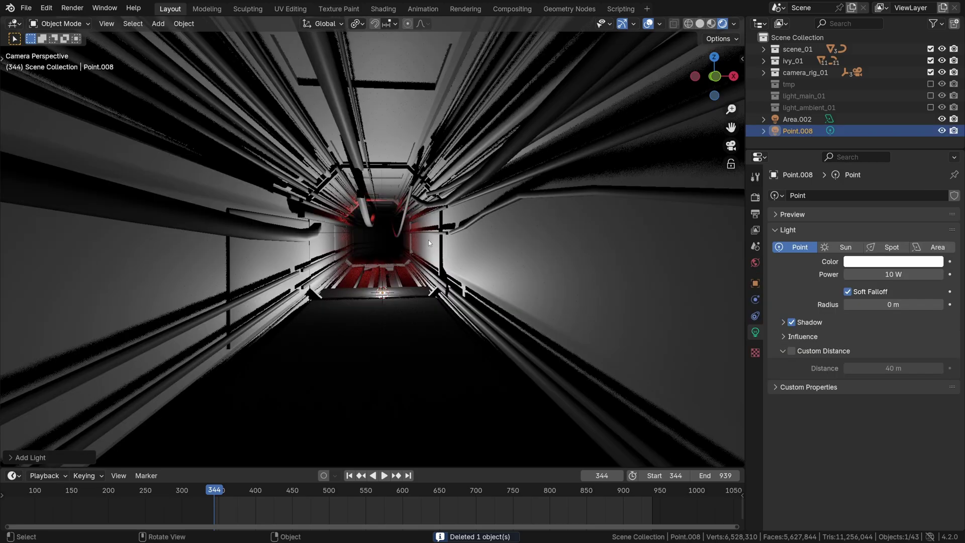
pyautogui.press('g')
pyautogui.click(391, 213)
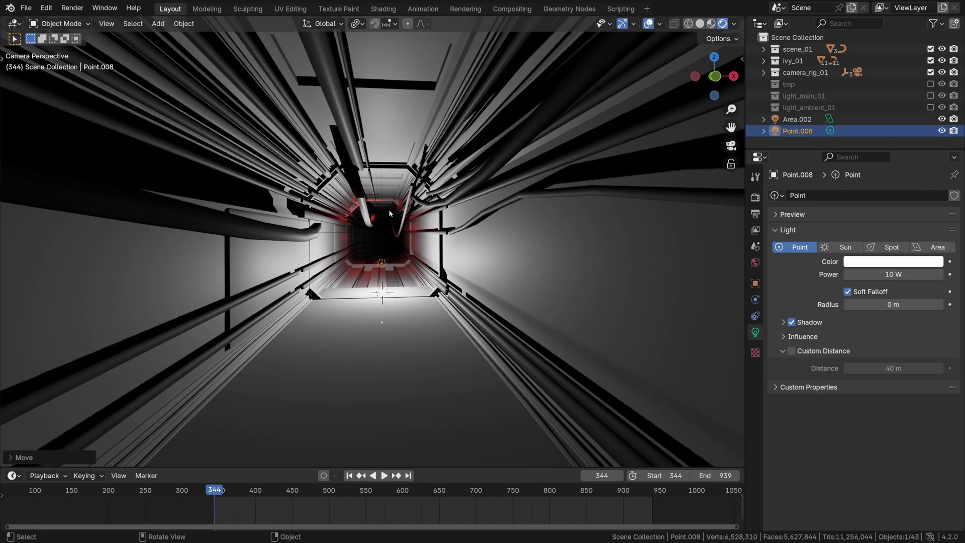
# Make the point light red at 100 mW with a 40 m custom distance
pyautogui.click(868, 262)
pyautogui.click(866, 181)
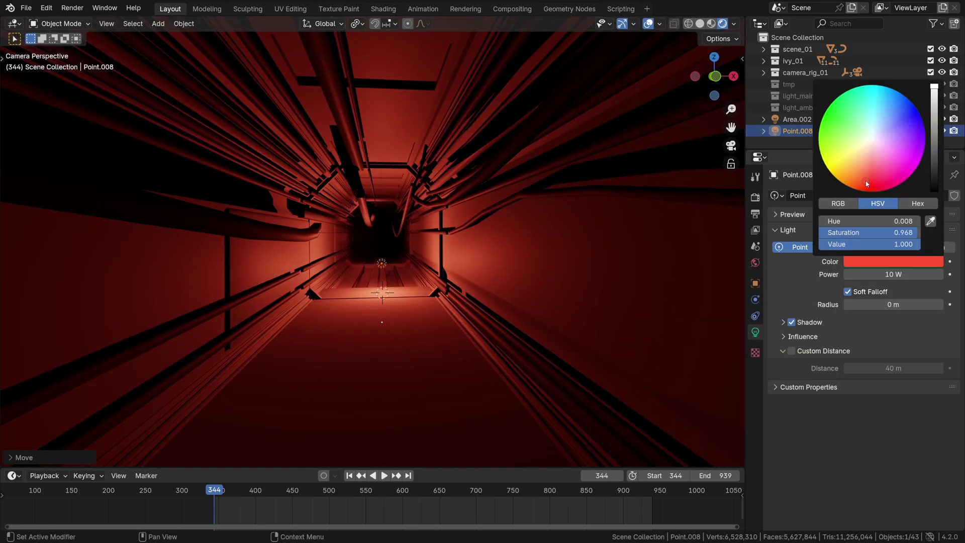
pyautogui.moveTo(893, 273)
pyautogui.mouseDown()
pyautogui.moveTo(860, 274)
pyautogui.moveTo(879, 275)
pyautogui.mouseUp()
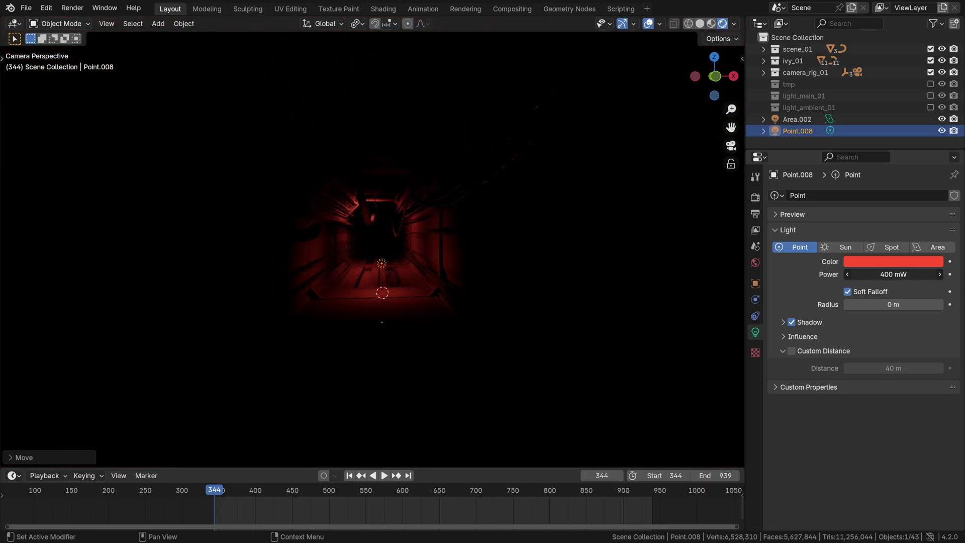
pyautogui.click(792, 352)
pyautogui.moveTo(875, 274); pyautogui.dragTo(855, 274)
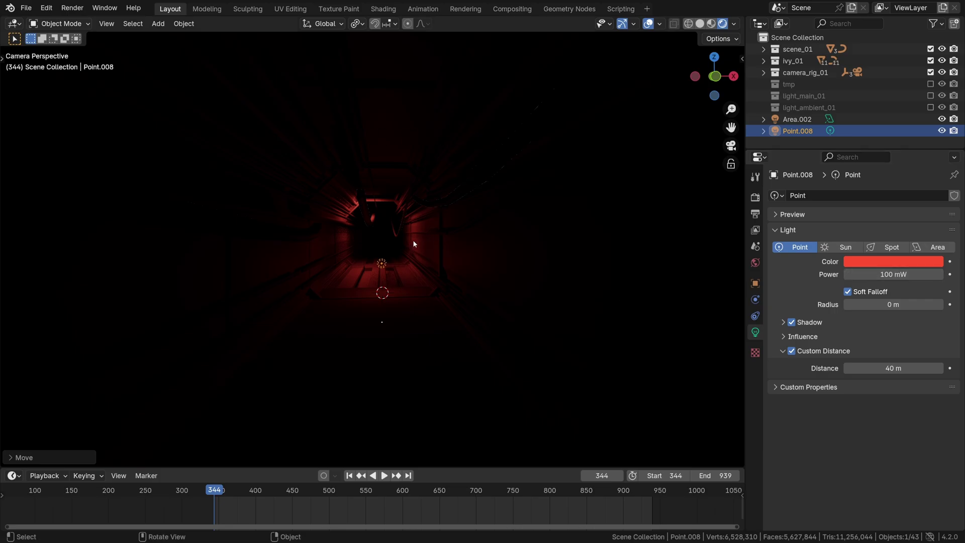
# Enable Raytracing in the Render Properties
pyautogui.click(756, 199)
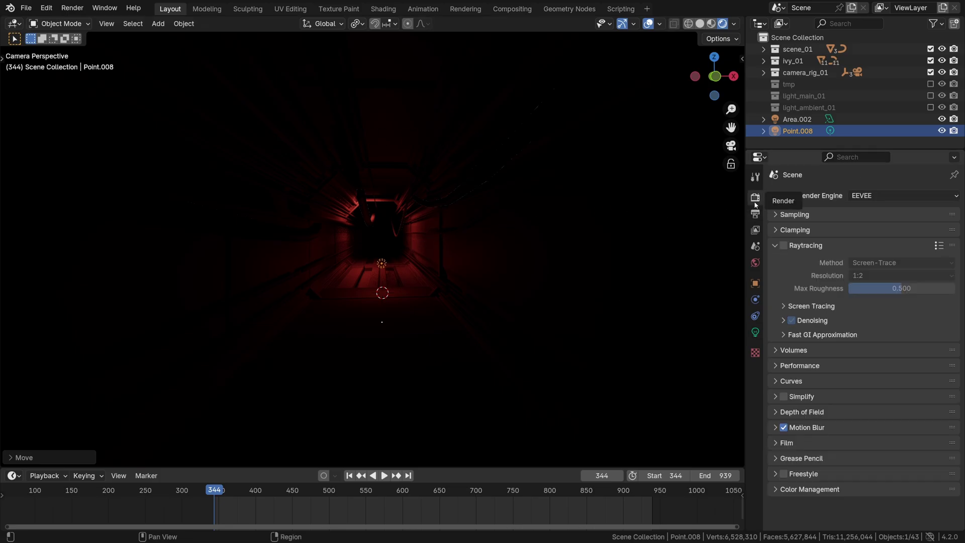
pyautogui.click(783, 246)
pyautogui.click(785, 248)
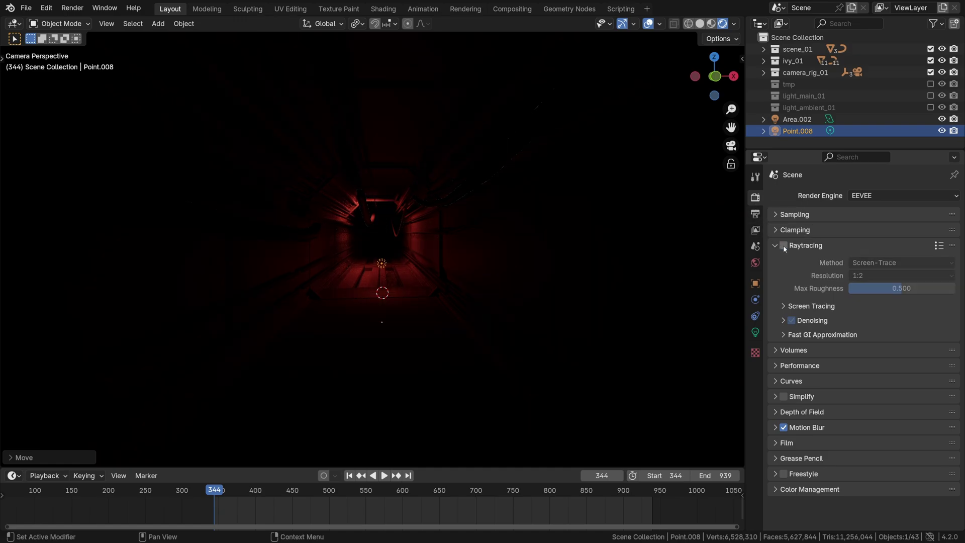
# Preview the fly-through animation playback from the start frame
pyautogui.press('space')
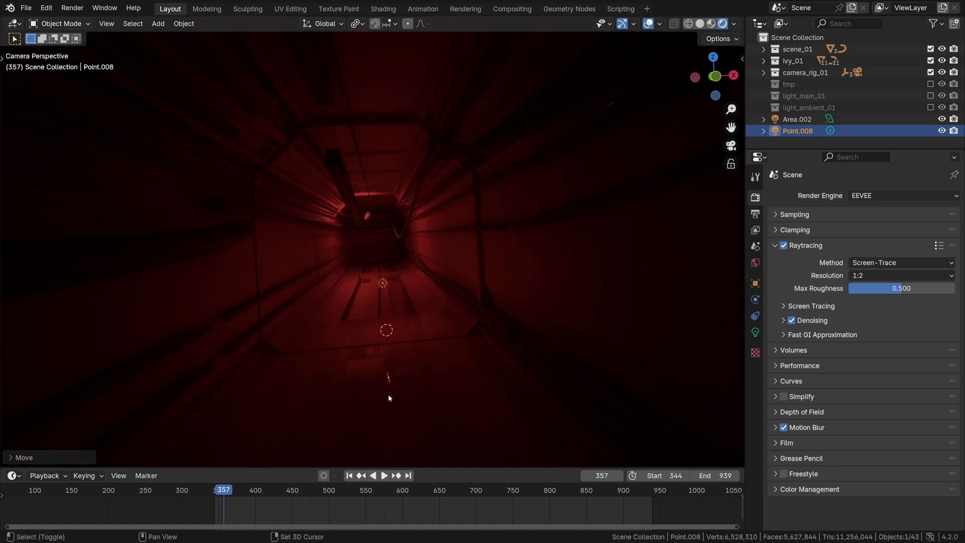
pyautogui.press('Escape')
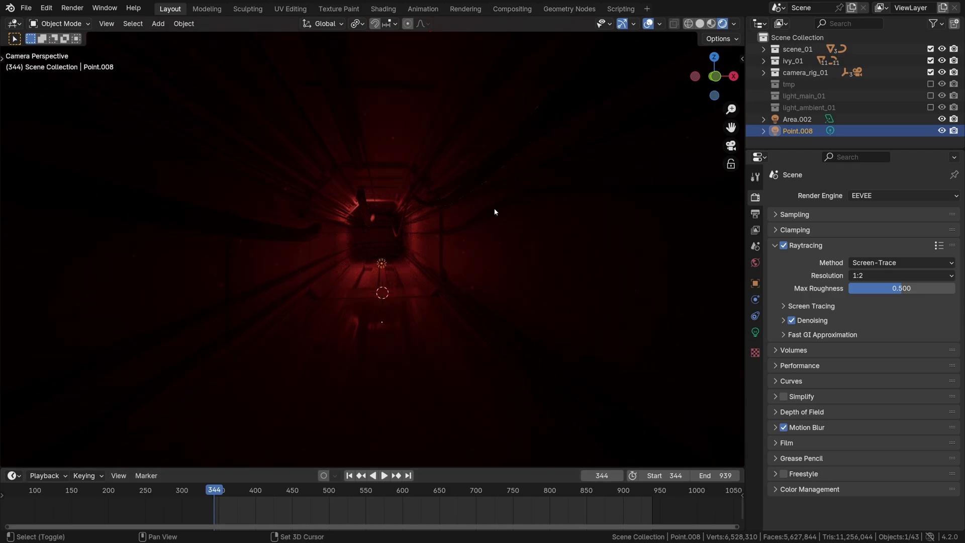
pyautogui.press('space')
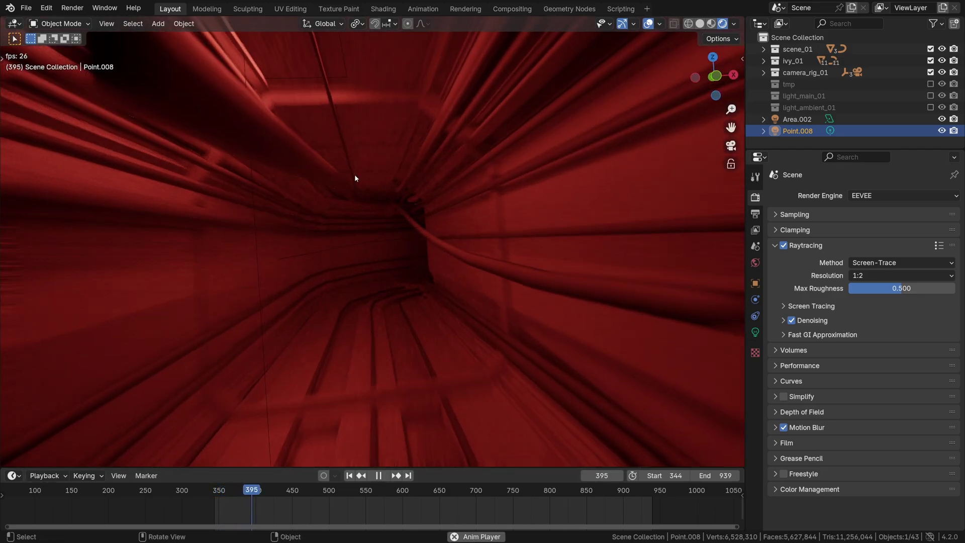
# Stop playback and add a second point light inside the tunnel
pyautogui.press('space')
pyautogui.hotkey('shift', 'a')
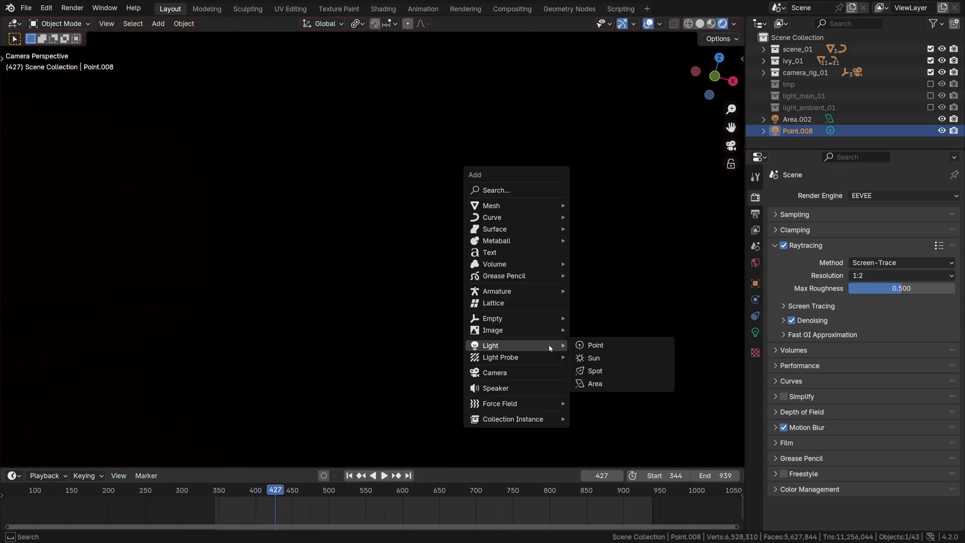
pyautogui.click(595, 345)
pyautogui.press('g')
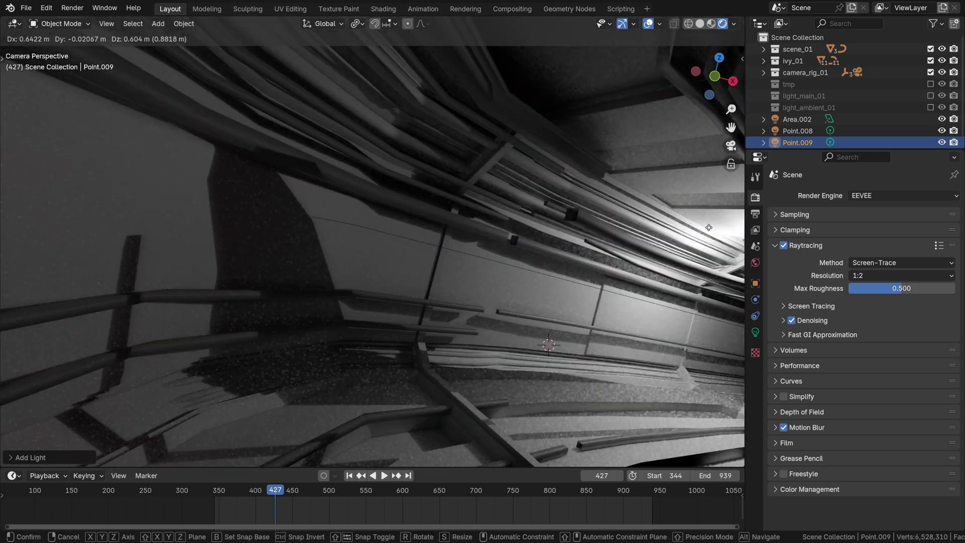
pyautogui.click(707, 232)
# Give the new point light a 0.33 m radius and 2.1 W power
pyautogui.click(755, 333)
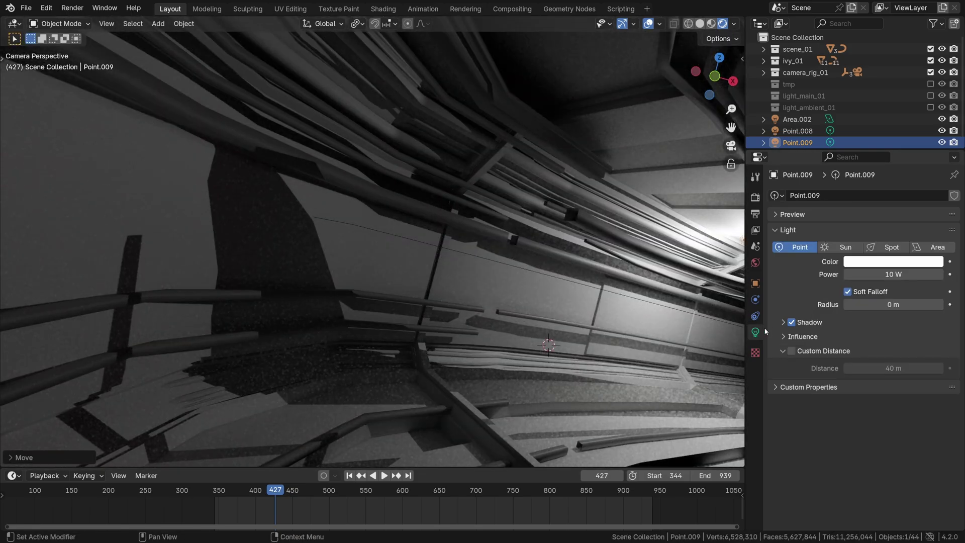
pyautogui.moveTo(867, 304)
pyautogui.mouseDown()
pyautogui.moveTo(905, 304)
pyautogui.moveTo(867, 305)
pyautogui.mouseUp()
pyautogui.moveTo(894, 275); pyautogui.dragTo(849, 274)
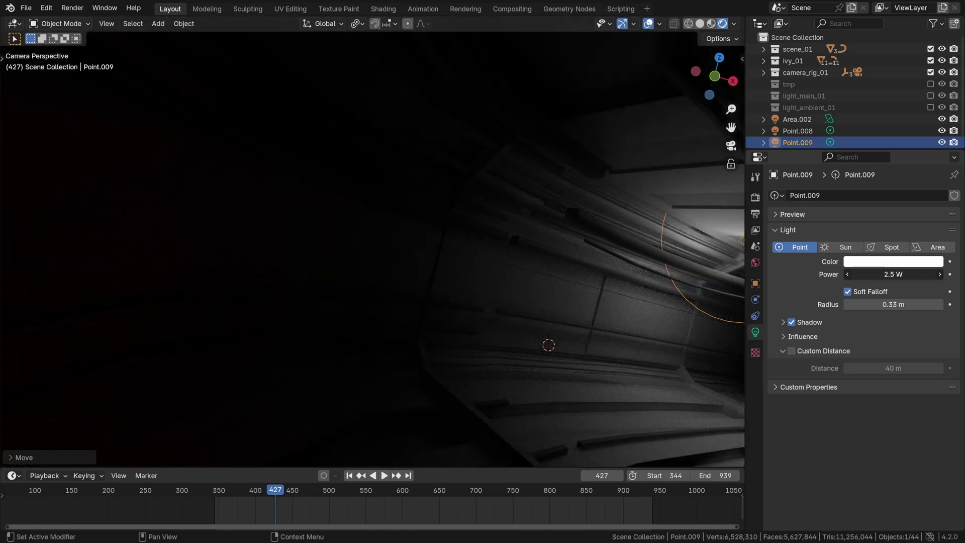
# Play the animation in reverse, return to the start, and replay it
pyautogui.hotkey('shift', 'ctrl', 'space')
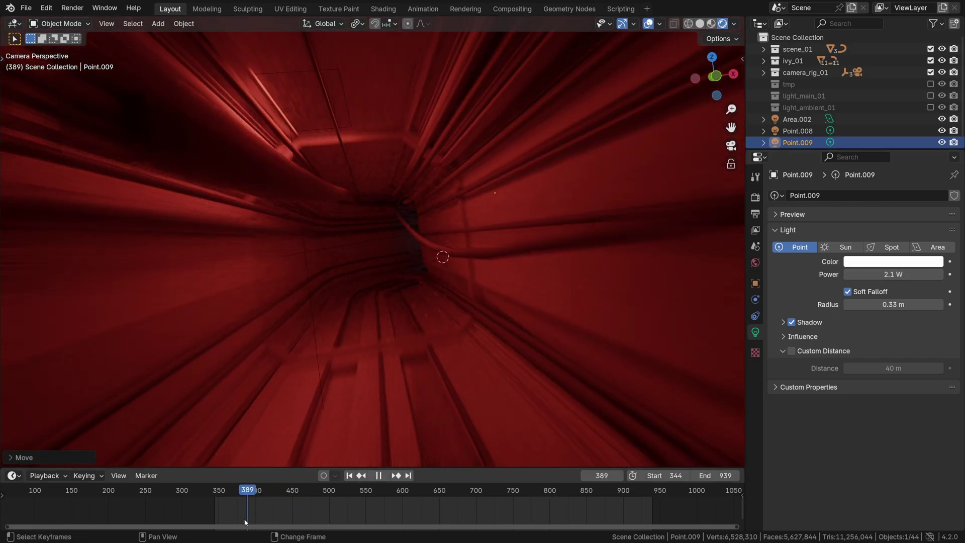
pyautogui.hotkey('ctrl', 'z')
pyautogui.hotkey('ctrl', 'z')
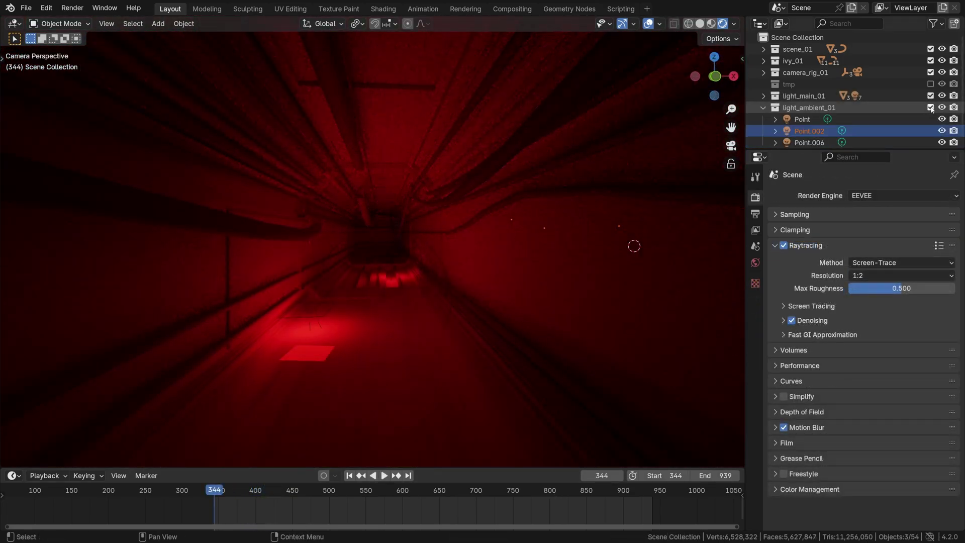
pyautogui.press('space')
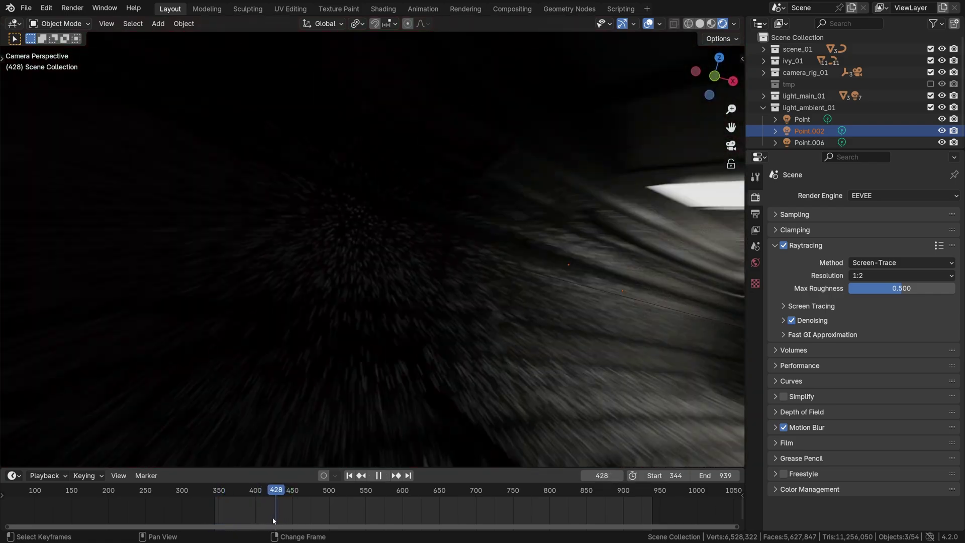
pyautogui.click(784, 428)
pyautogui.press('space')
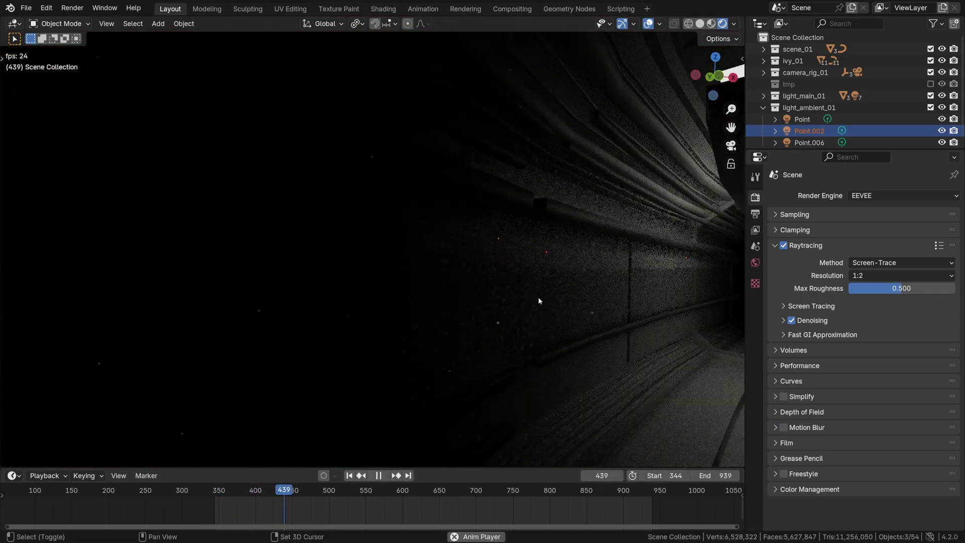
pyautogui.press('space')
pyautogui.press('space')
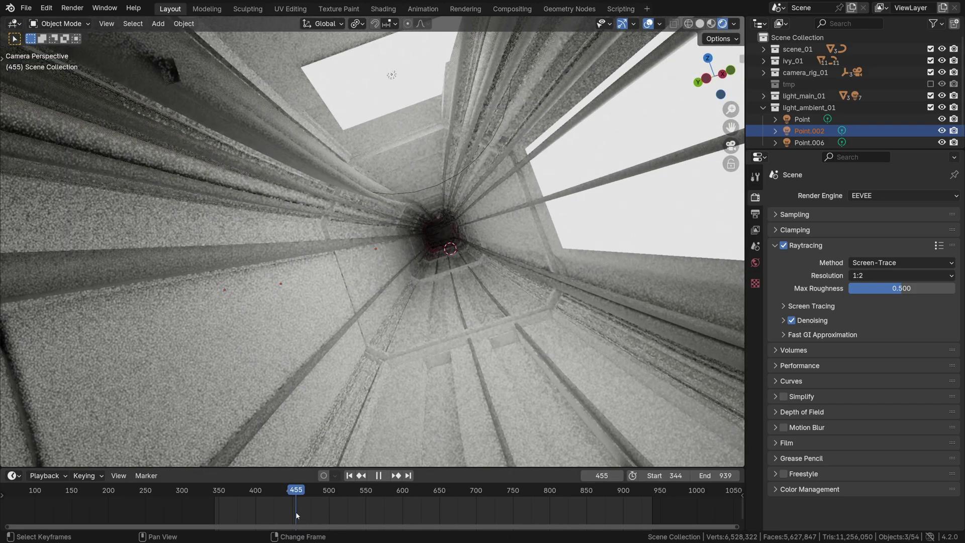
pyautogui.click(279, 516)
pyautogui.press('space')
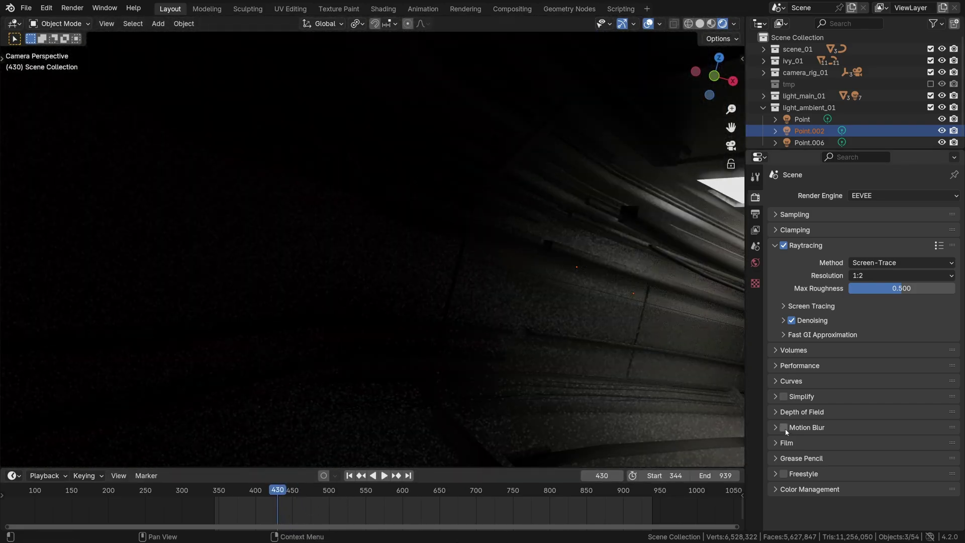
pyautogui.press('space')
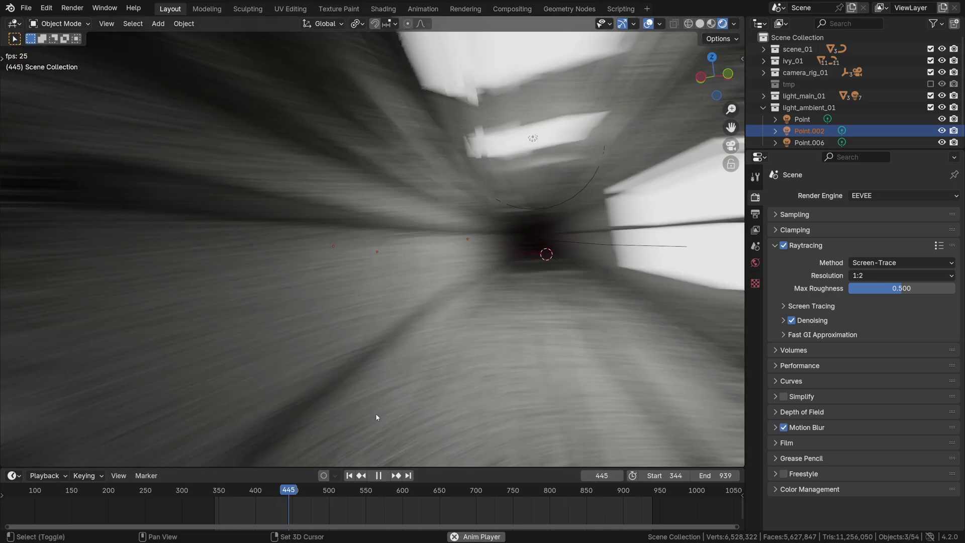
pyautogui.click(276, 507)
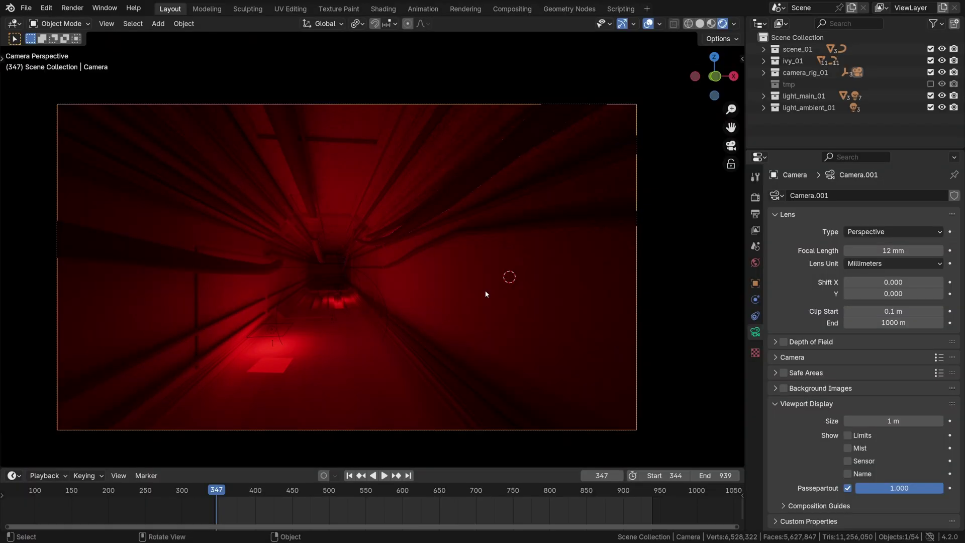
# Check the 1920×1080 40%, frames 344–939 PNG output, then open the Render menu
pyautogui.click(756, 214)
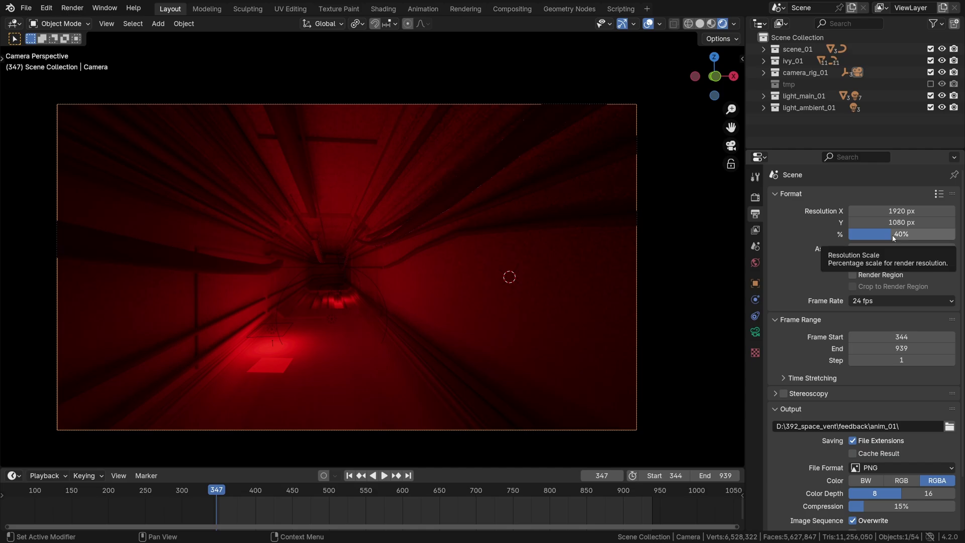
pyautogui.scroll(-2, 844, 383)
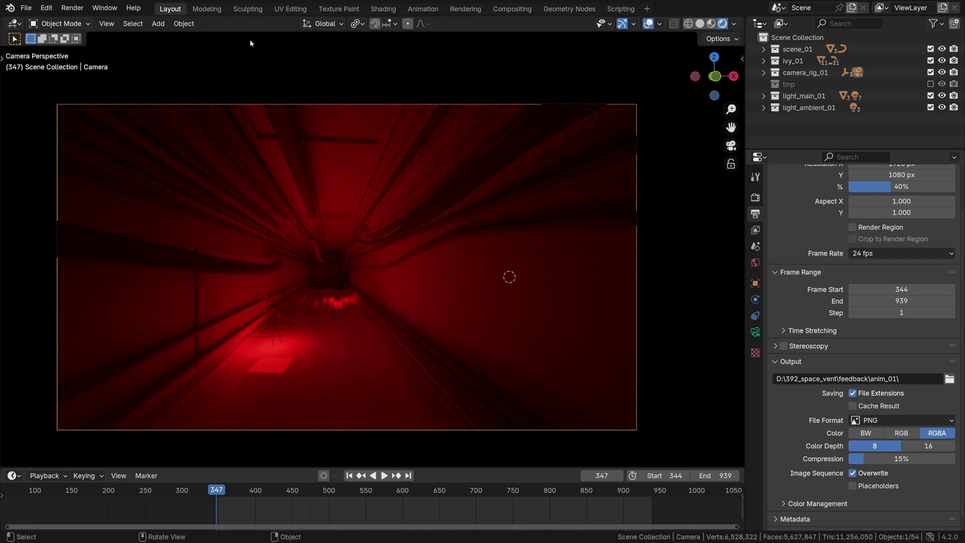
pyautogui.click(73, 8)
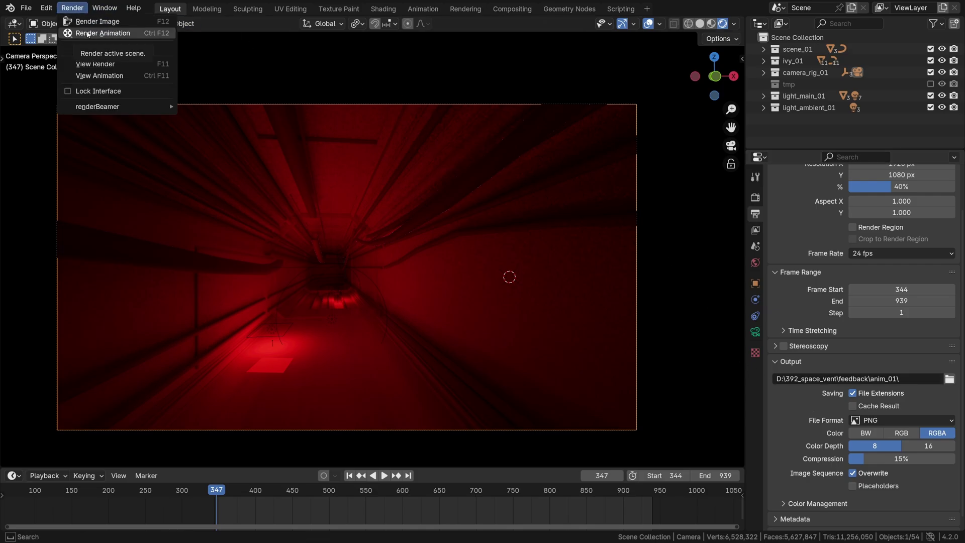